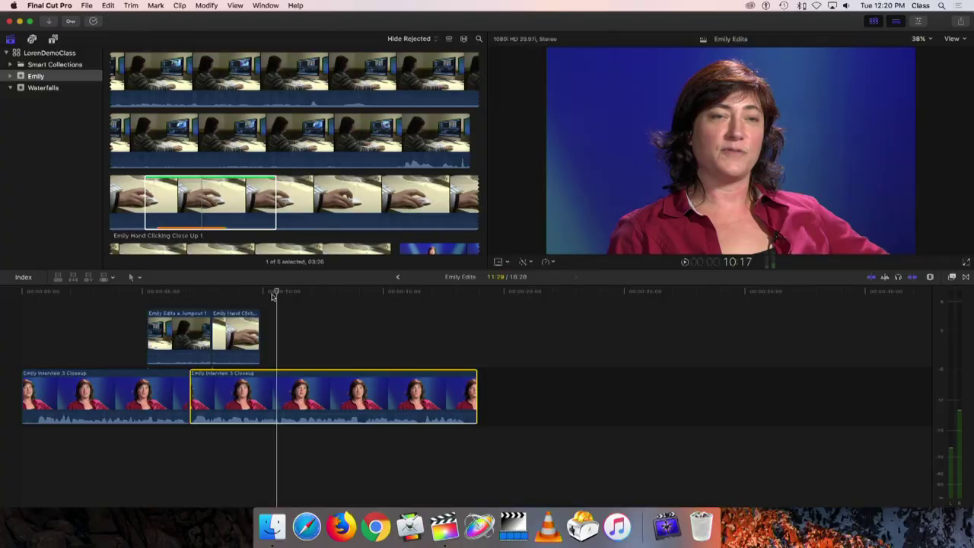
# Step: Park the playhead at 11:03 and display the timeline clips with equally sized filmstrips and audio waveforms
pyautogui.click(222, 294)
pyautogui.moveTo(223, 295); pyautogui.dragTo(289, 296)
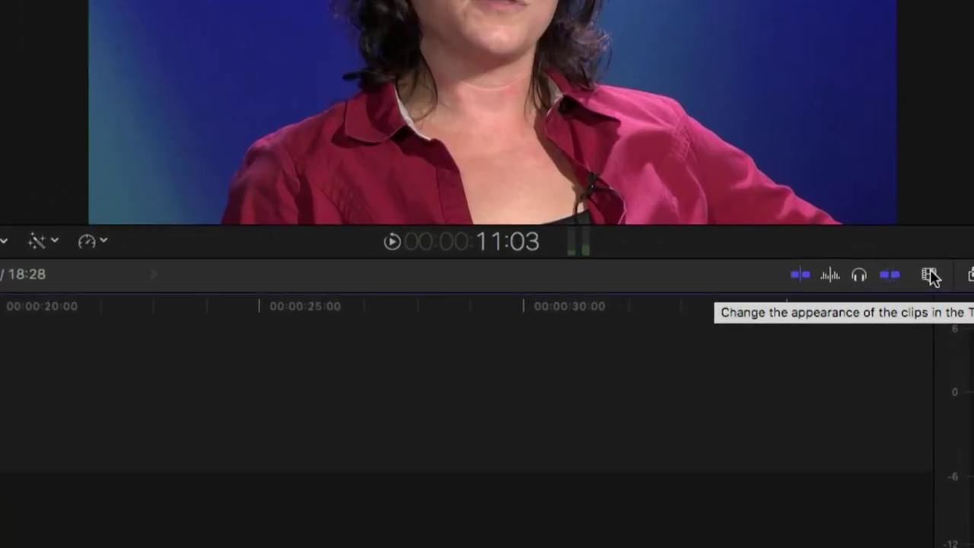
pyautogui.click(930, 276)
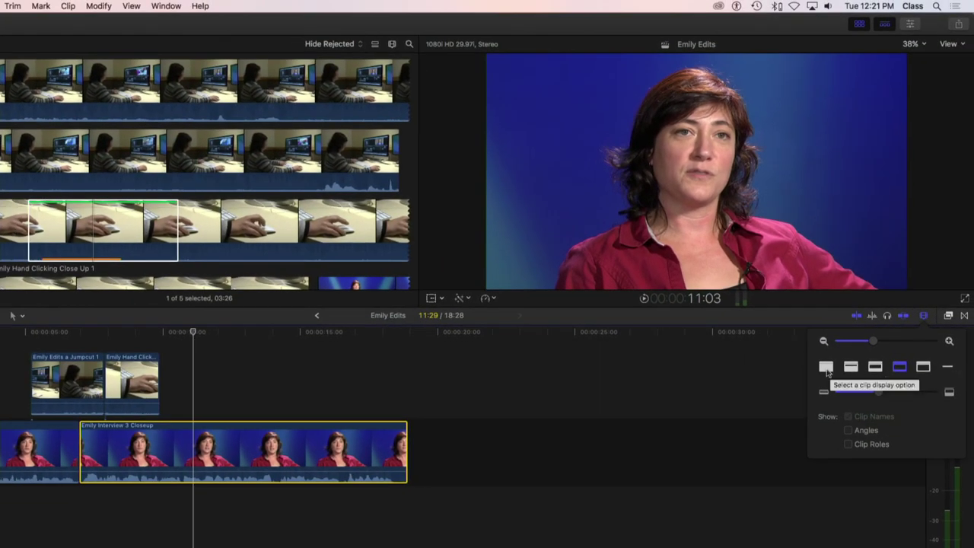
pyautogui.click(827, 367)
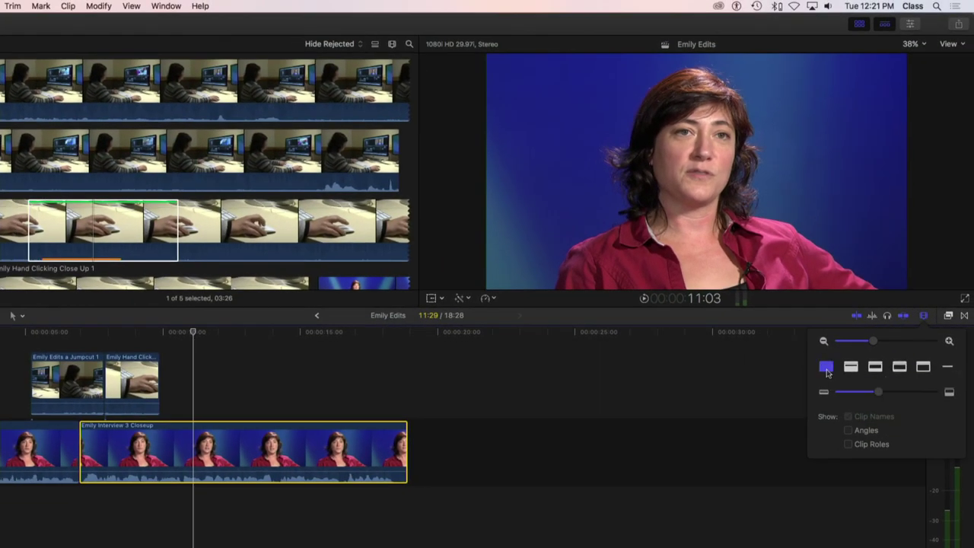
pyautogui.click(851, 368)
pyautogui.click(875, 369)
pyautogui.click(900, 369)
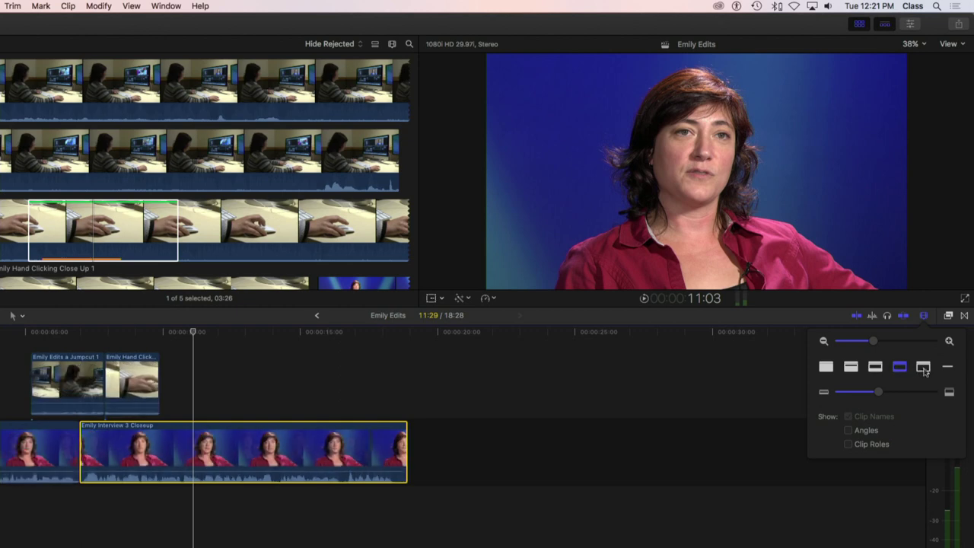
pyautogui.click(923, 368)
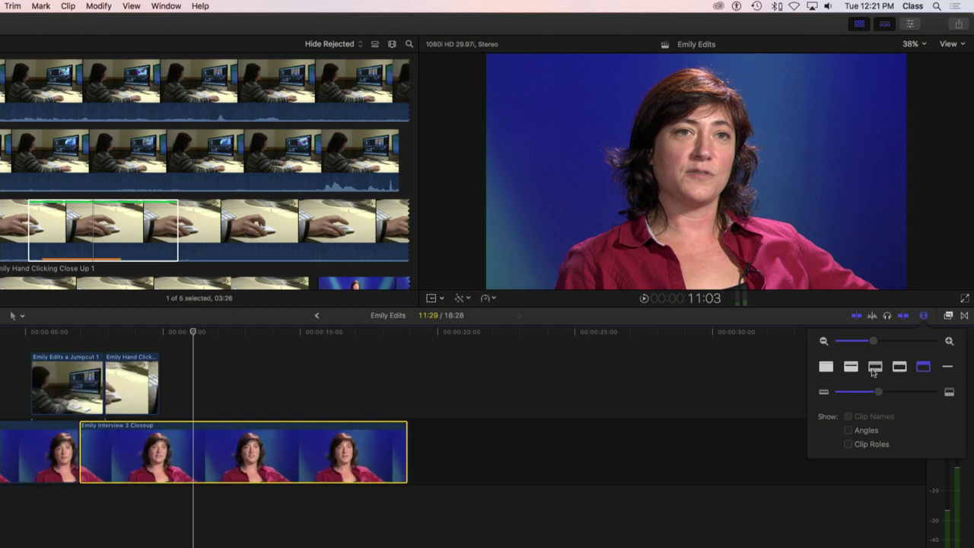
pyautogui.click(875, 369)
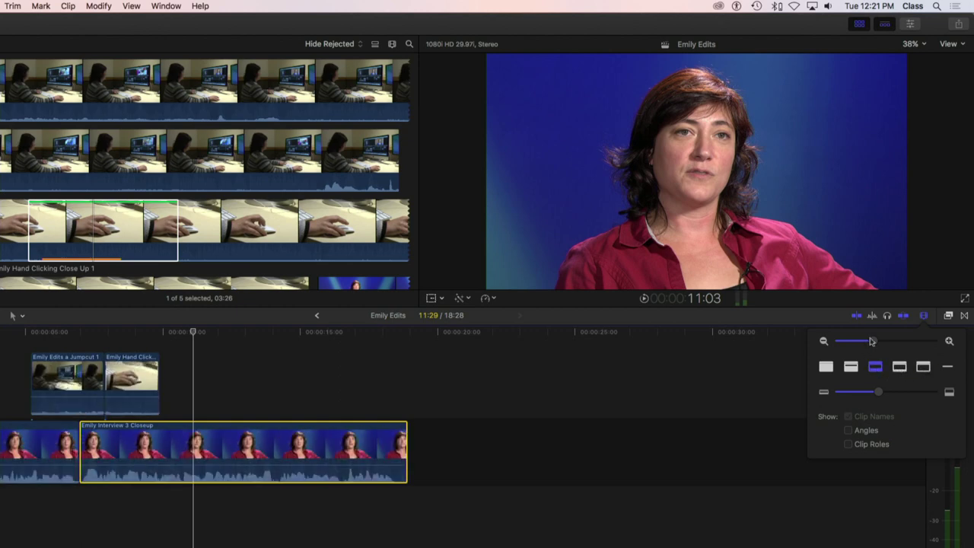
# Step: Zoom in slightly on the timeline and make its clips a little taller
pyautogui.moveTo(875, 345); pyautogui.dragTo(876, 342)
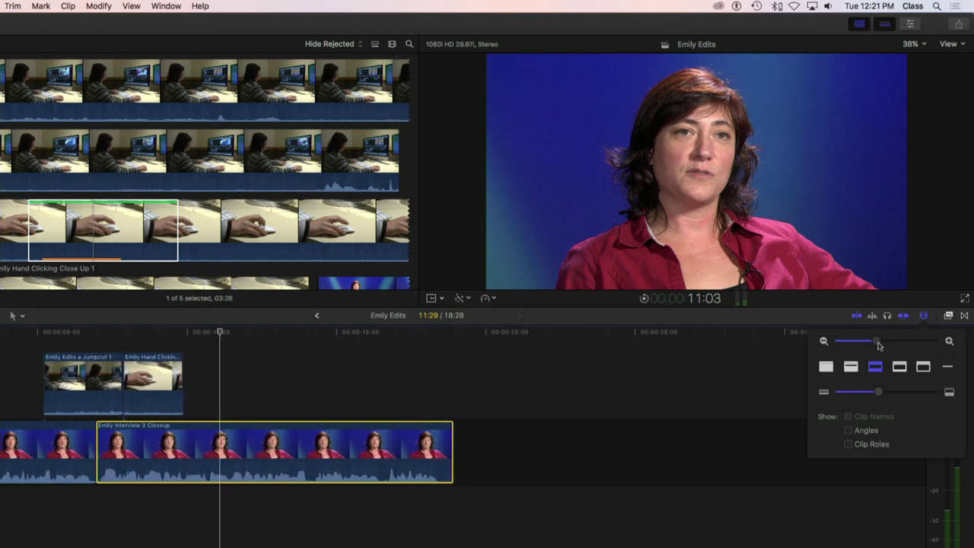
pyautogui.moveTo(876, 388); pyautogui.dragTo(889, 394)
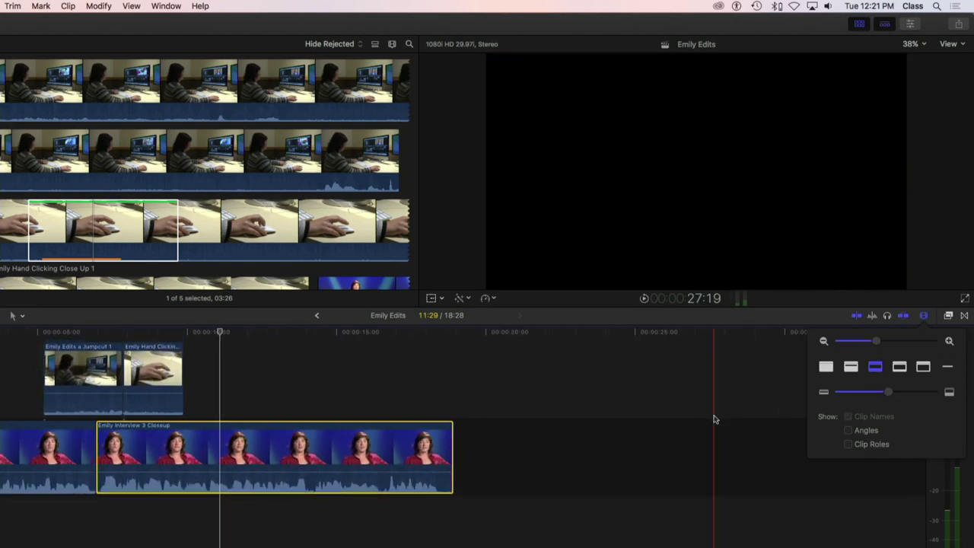
pyautogui.click(948, 316)
pyautogui.click(948, 317)
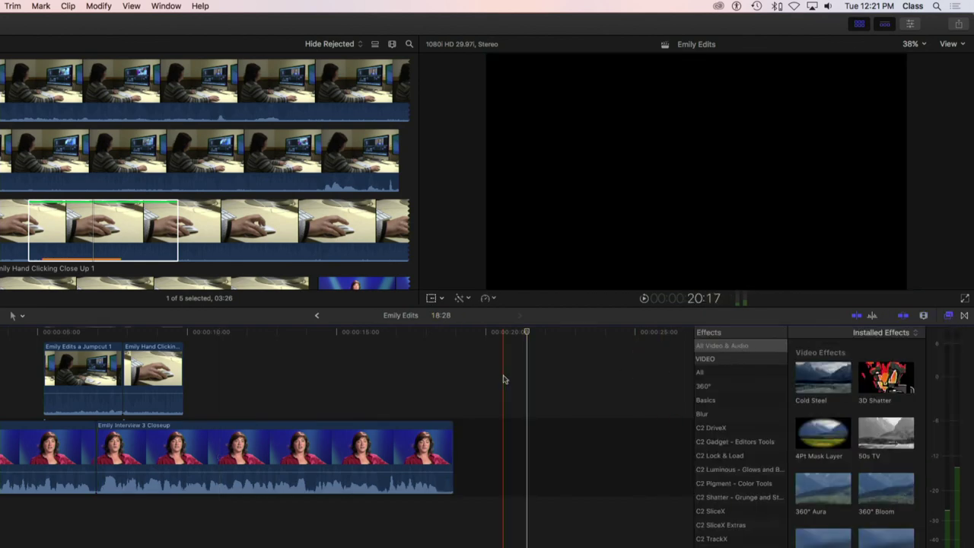
pyautogui.moveTo(382, 338); pyautogui.dragTo(311, 337)
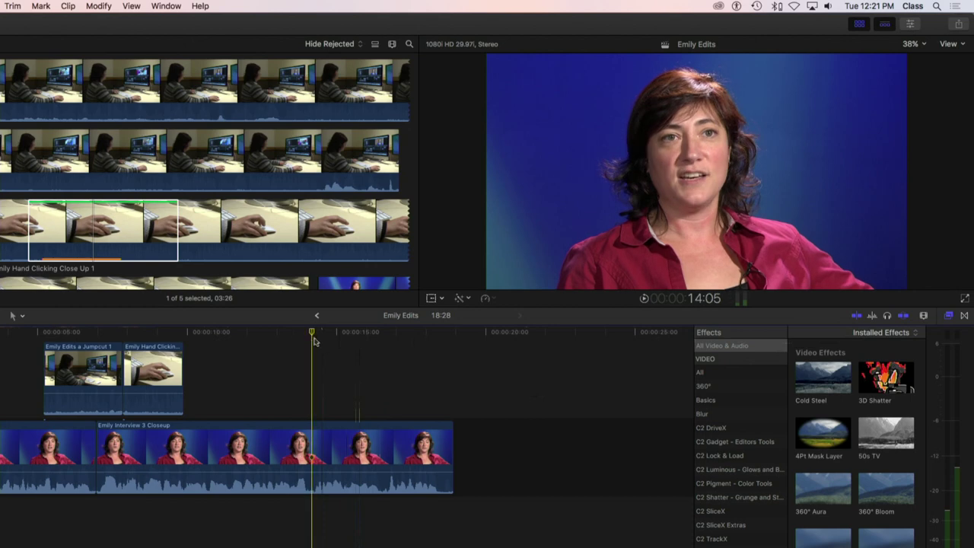
pyautogui.click(949, 316)
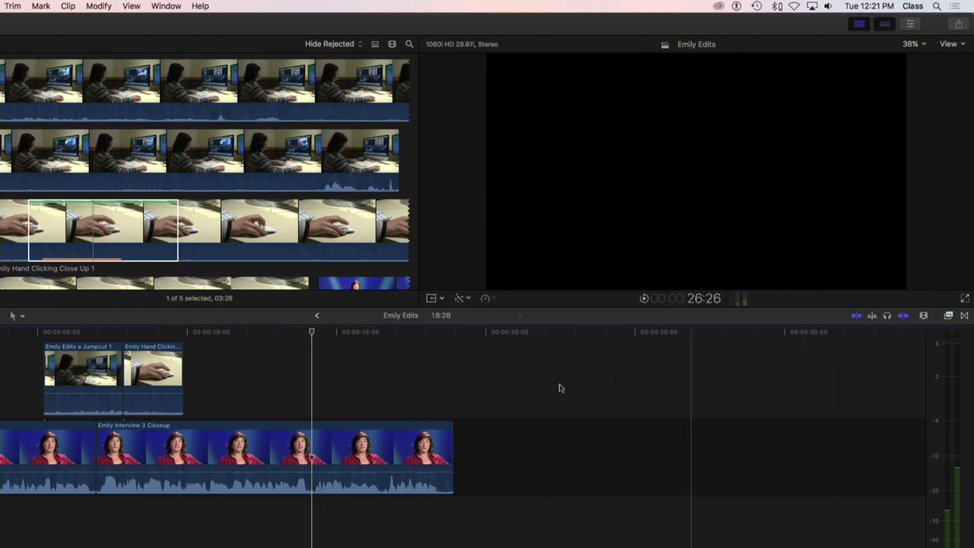
# Step: Play the second interview closeup from 10:25 and again from 10:06 to examine its levels on the audio meters
pyautogui.moveTo(311, 333); pyautogui.dragTo(232, 338)
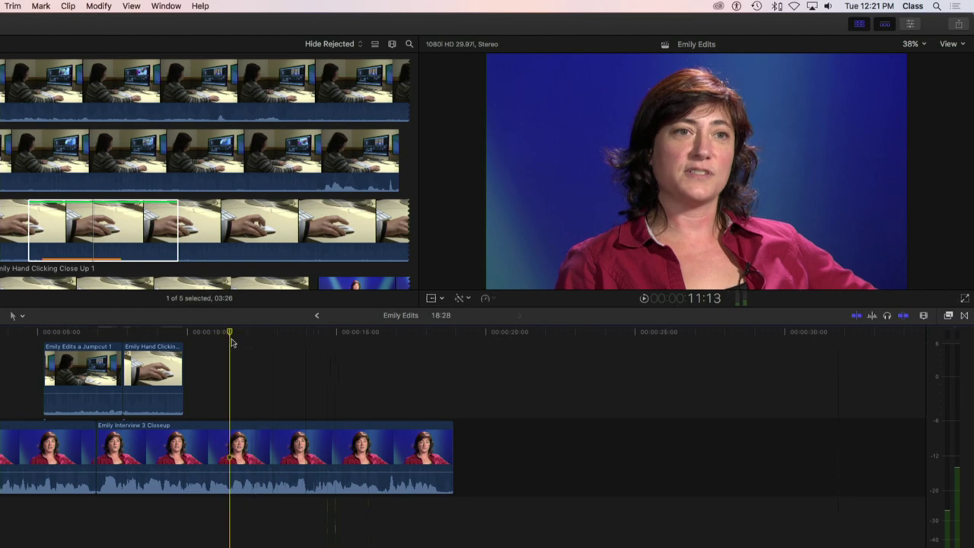
pyautogui.moveTo(232, 337); pyautogui.dragTo(214, 337)
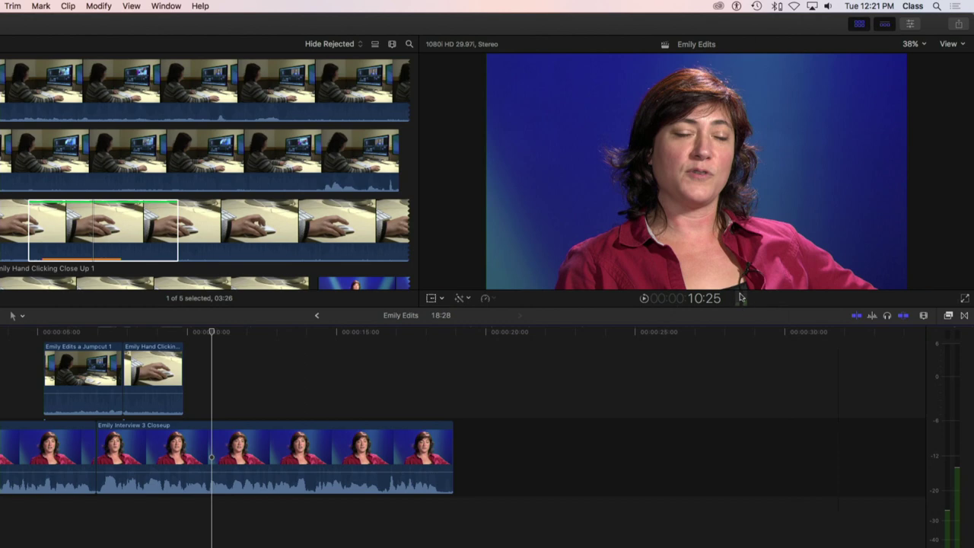
pyautogui.press('space')
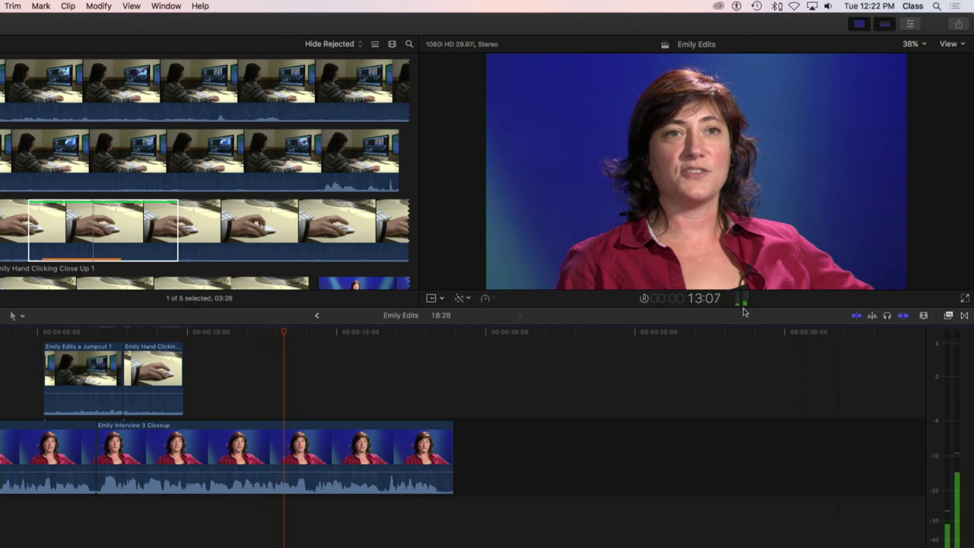
pyautogui.press('space')
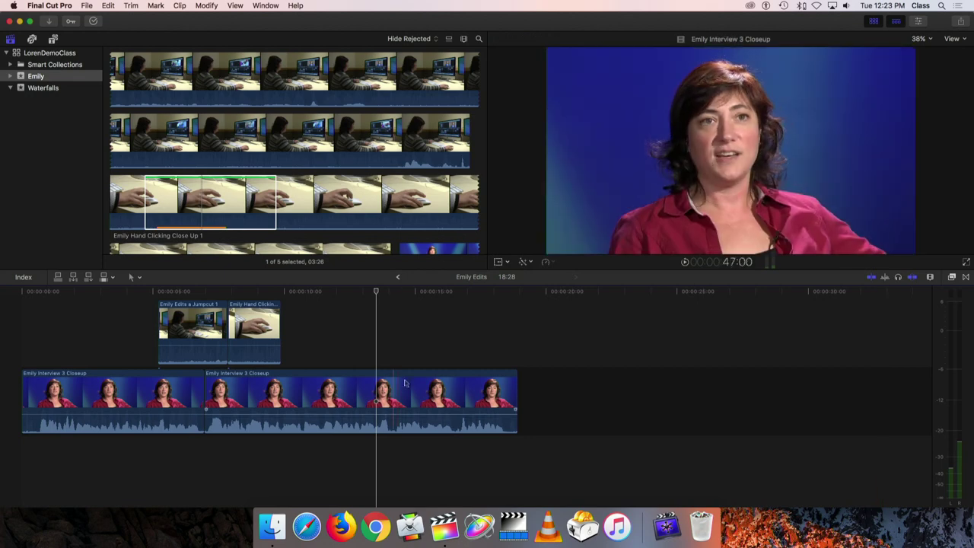
pyautogui.moveTo(376, 295); pyautogui.dragTo(290, 293)
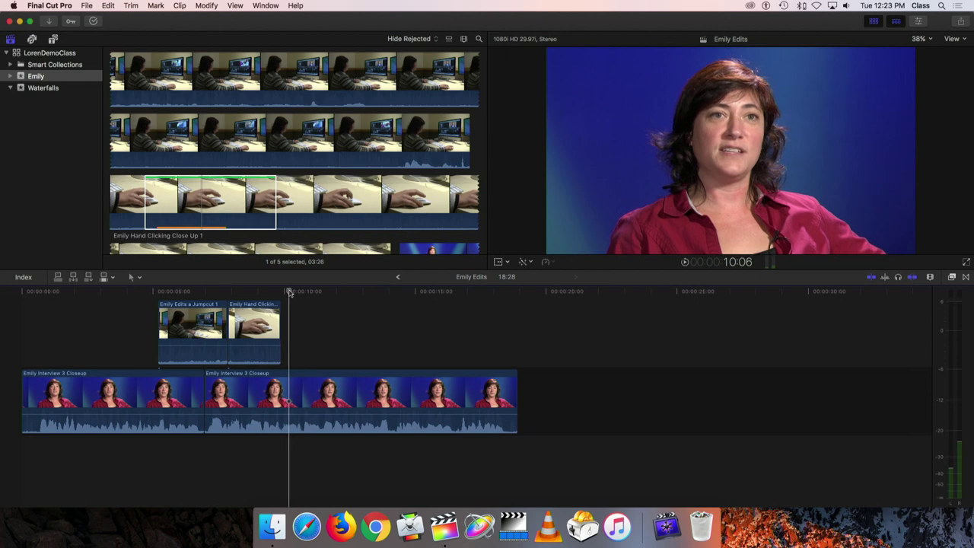
pyautogui.press('space')
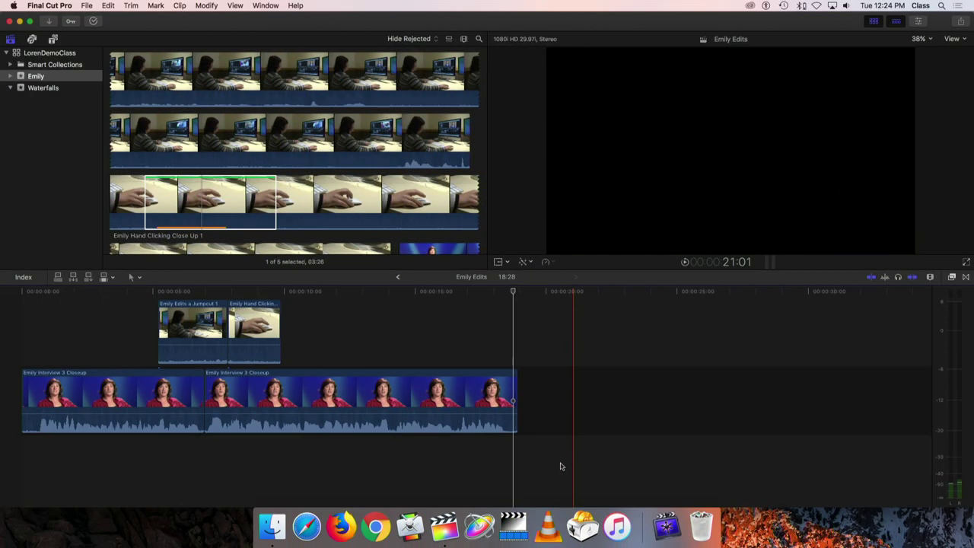
# Step: Try the volume extremes on the second interview closeup, raising it to 12.0 dB and lowering it to -∞ dB
pyautogui.moveTo(280, 419)
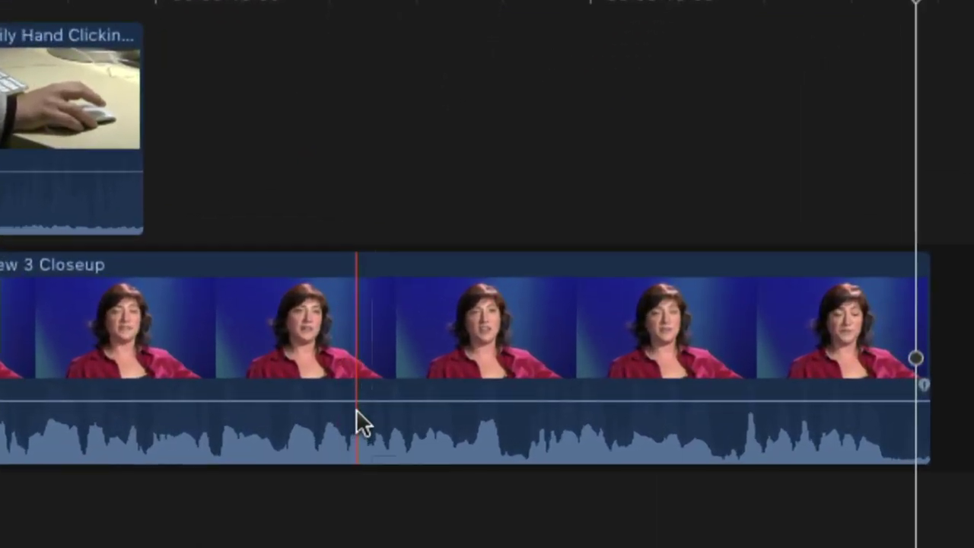
pyautogui.moveTo(361, 402)
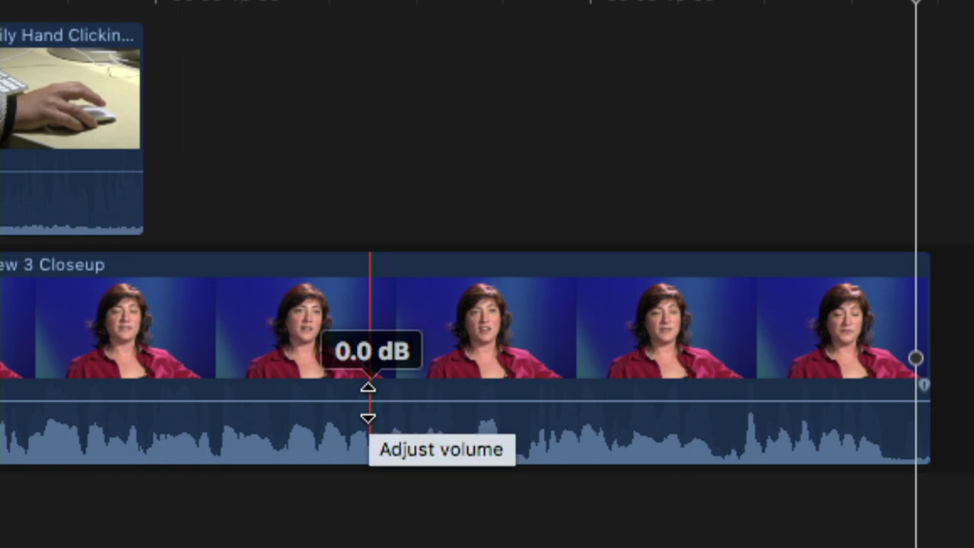
pyautogui.click(368, 401)
pyautogui.moveTo(368, 402); pyautogui.dragTo(371, 378)
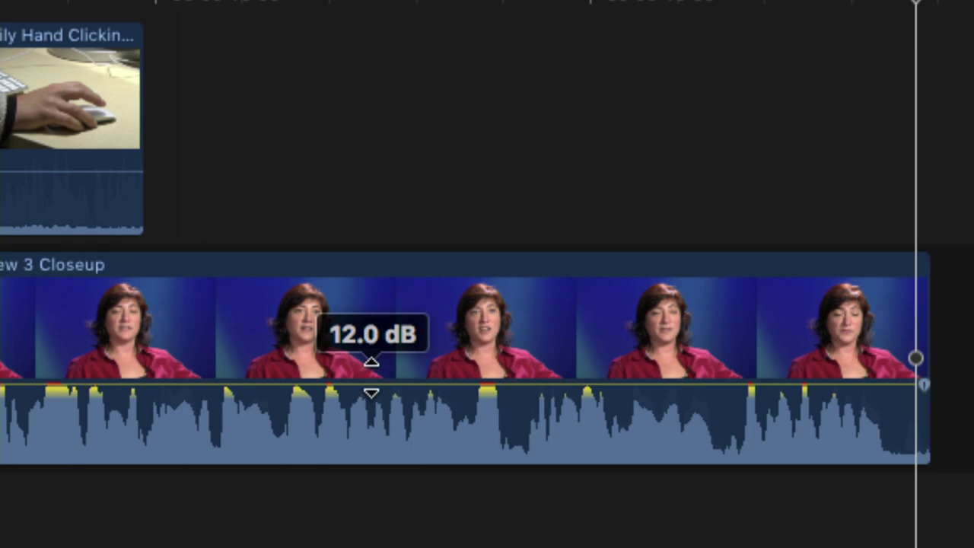
pyautogui.moveTo(371, 378); pyautogui.dragTo(373, 465)
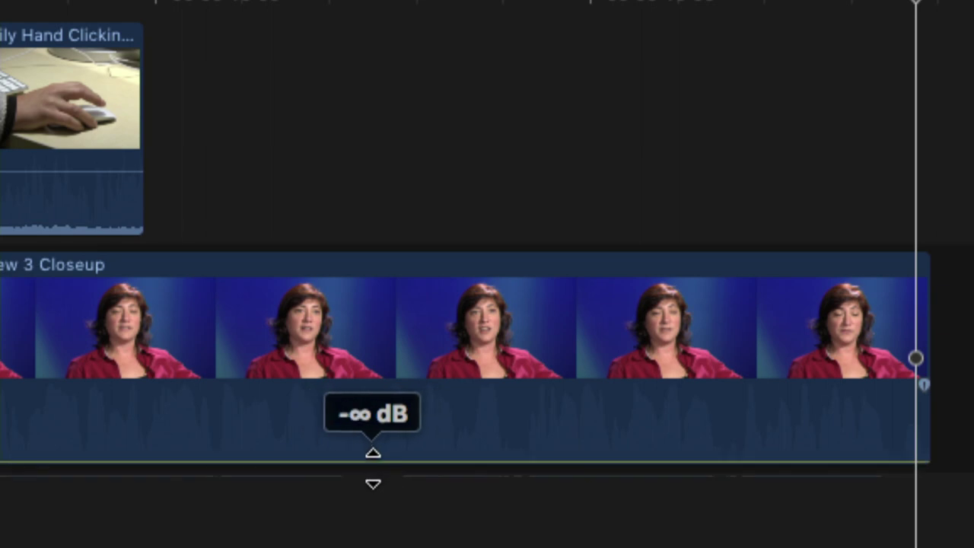
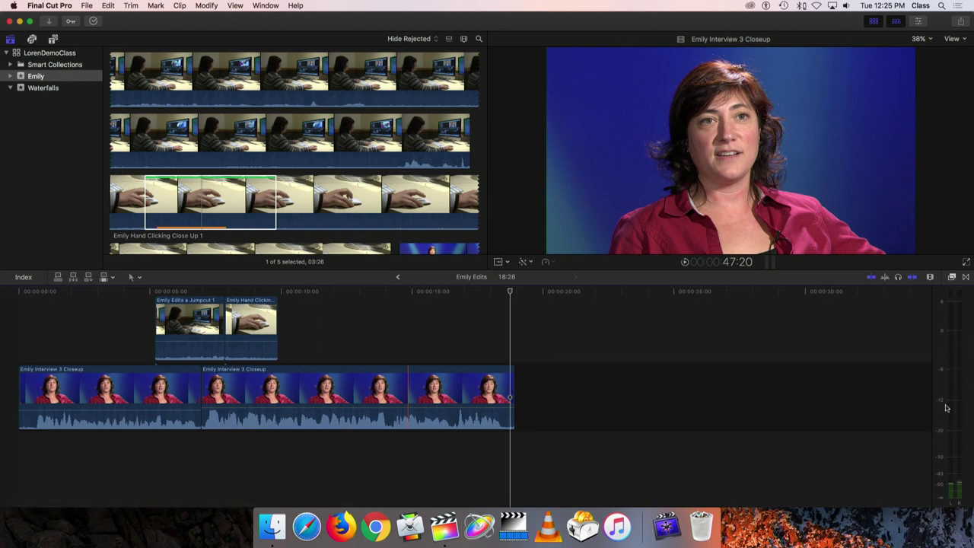
# Step: Adjust the second interview closeup's volume line by ear while playing the timeline from the start of that clip
pyautogui.moveTo(426, 411); pyautogui.dragTo(424, 401)
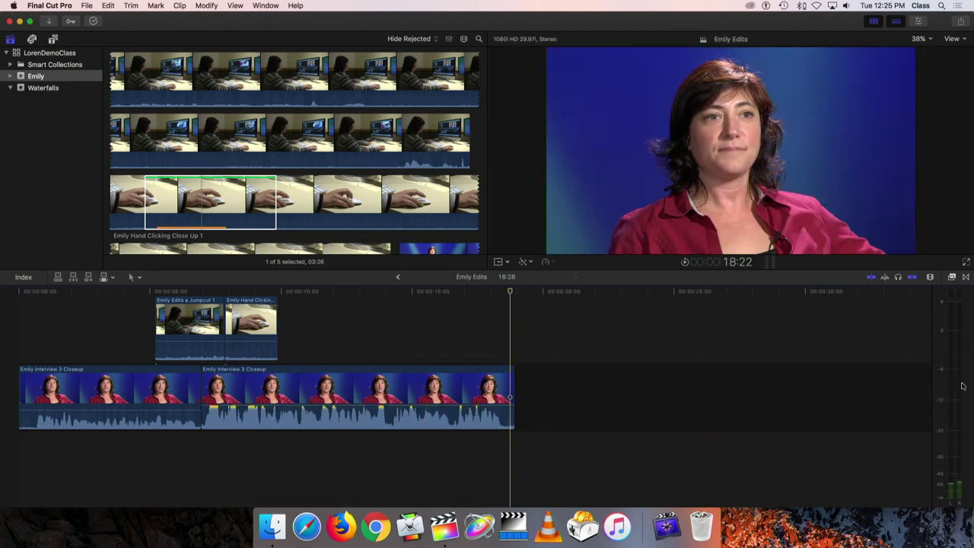
pyautogui.moveTo(380, 402); pyautogui.dragTo(390, 411)
pyautogui.moveTo(313, 303); pyautogui.dragTo(198, 297)
pyautogui.moveTo(317, 403); pyautogui.dragTo(317, 408)
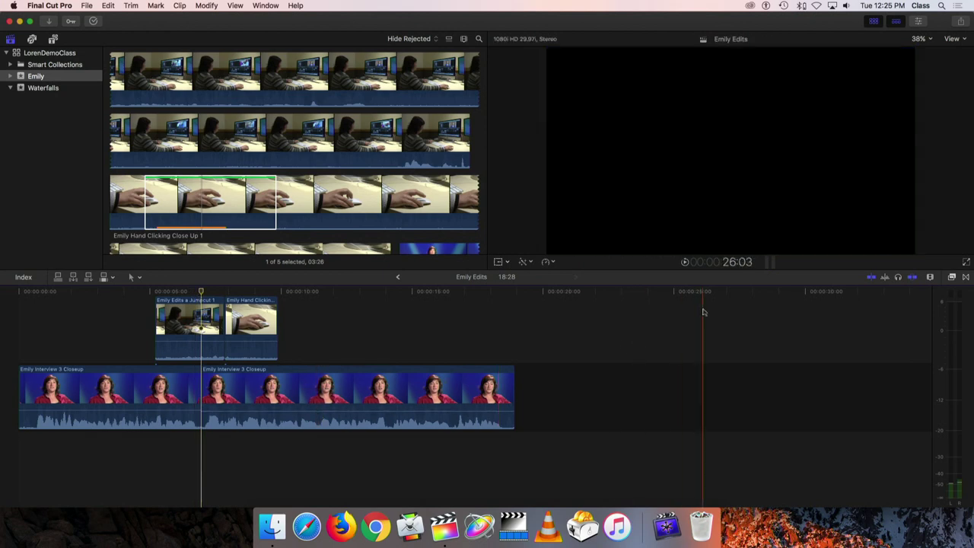
pyautogui.click(684, 262)
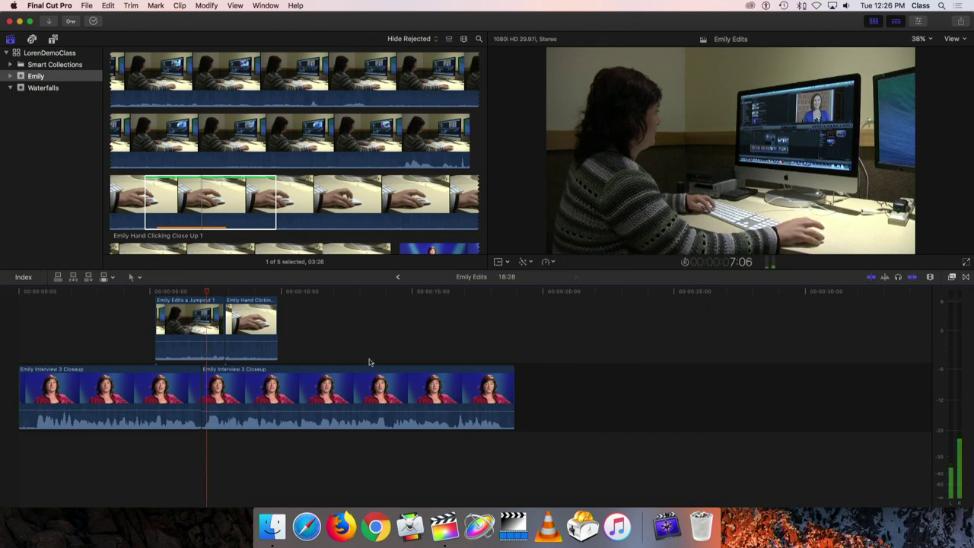
pyautogui.moveTo(322, 411); pyautogui.dragTo(323, 413)
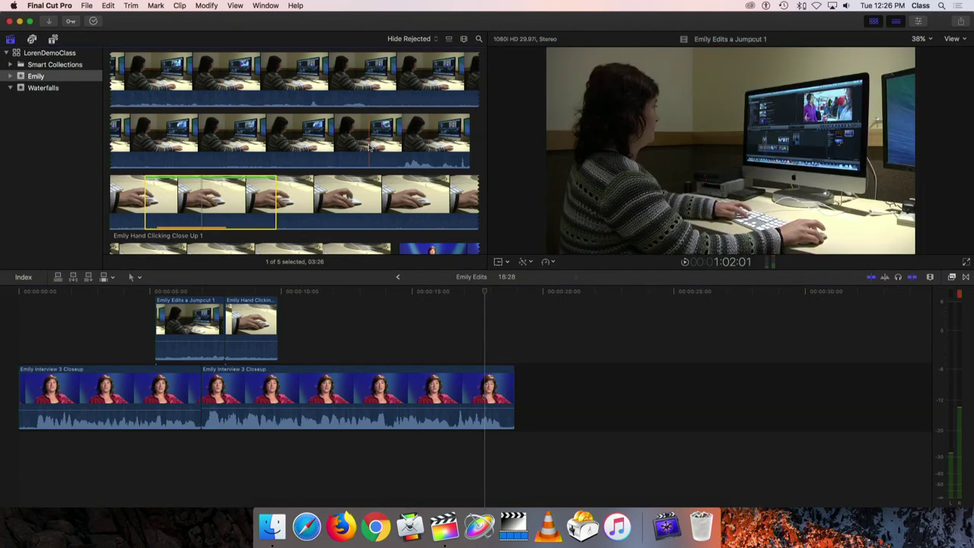
# Step: Show each browser clip as a single thumbnail instead of an expanded filmstrip
pyautogui.click(463, 39)
pyautogui.moveTo(490, 79); pyautogui.dragTo(422, 82)
pyautogui.click(367, 97)
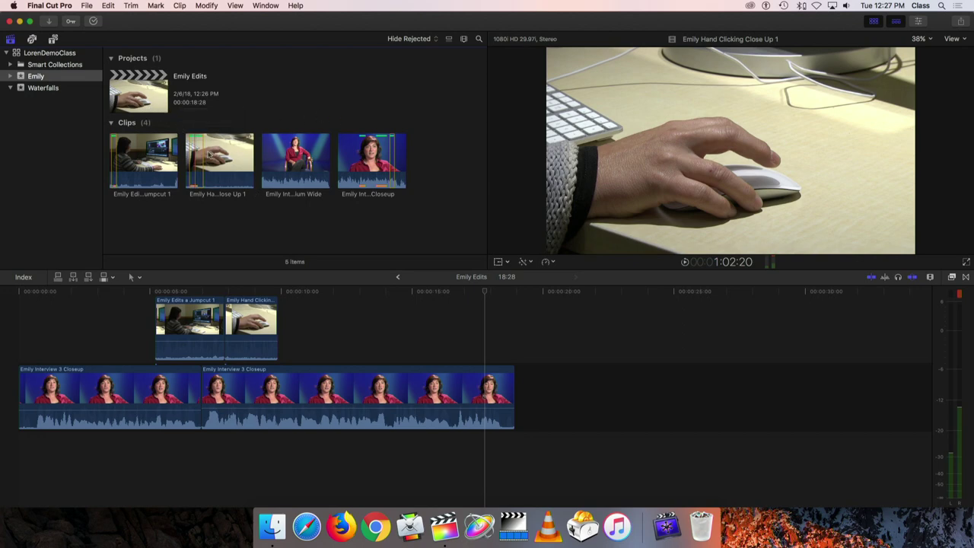
# Step: Import Final 1 Channel.mov and Final 2 Channel.mov from the interview folder into the current event, leaving the files in place
pyautogui.rightClick(288, 110)
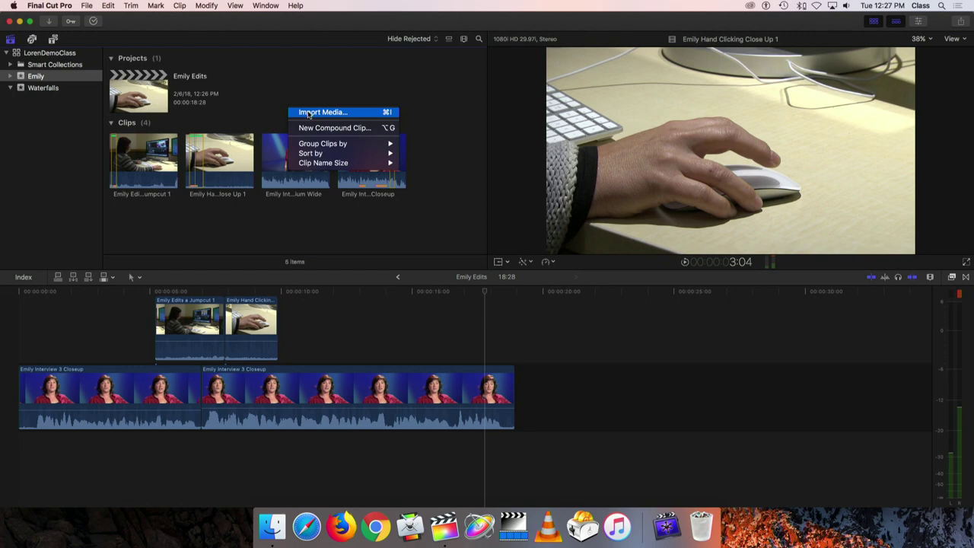
pyautogui.click(309, 114)
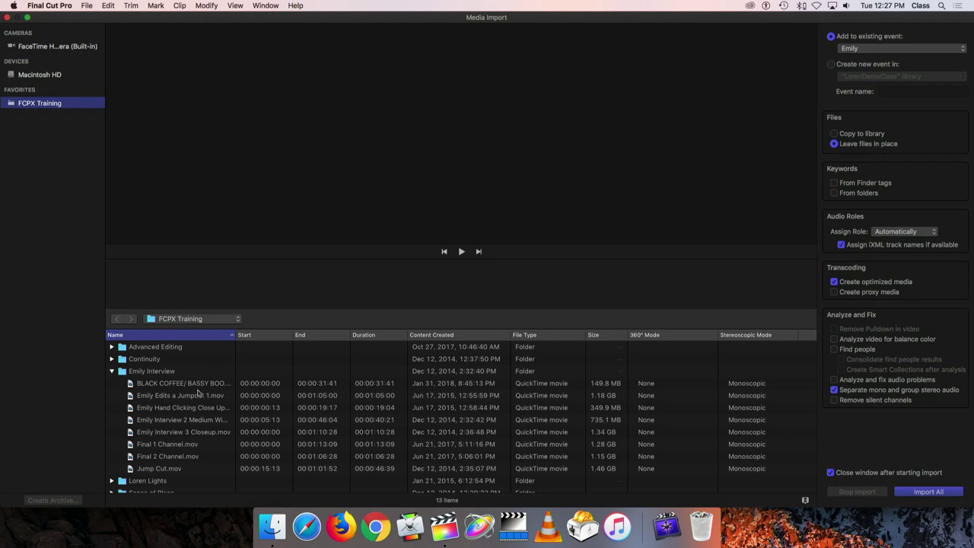
pyautogui.scroll(-1, 137, 385)
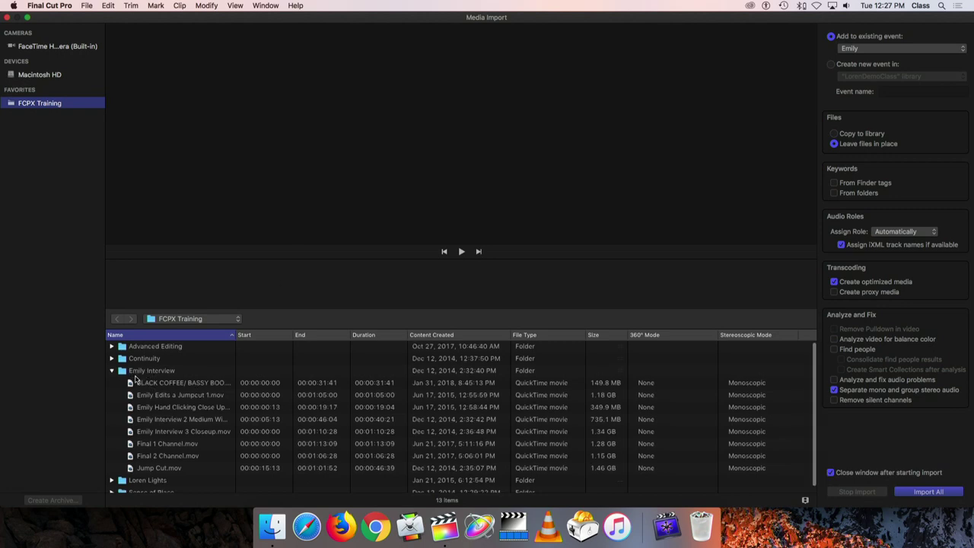
pyautogui.click(174, 442)
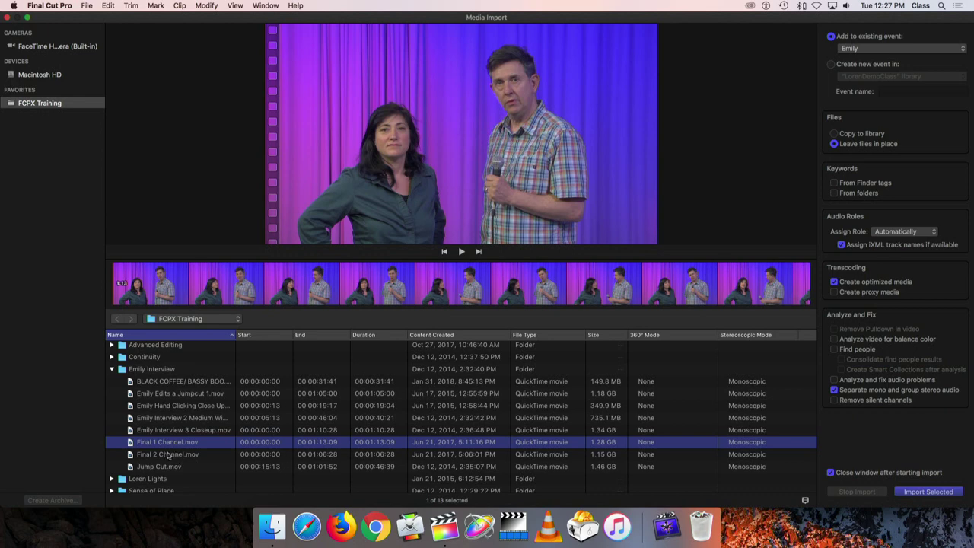
pyautogui.keyDown('shift'); pyautogui.click(181, 455); pyautogui.keyUp('shift')
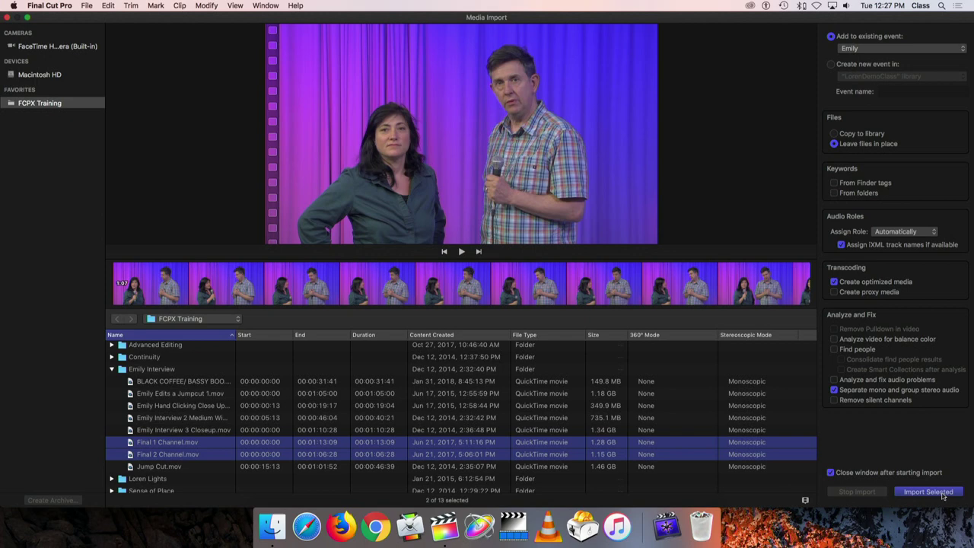
pyautogui.click(943, 495)
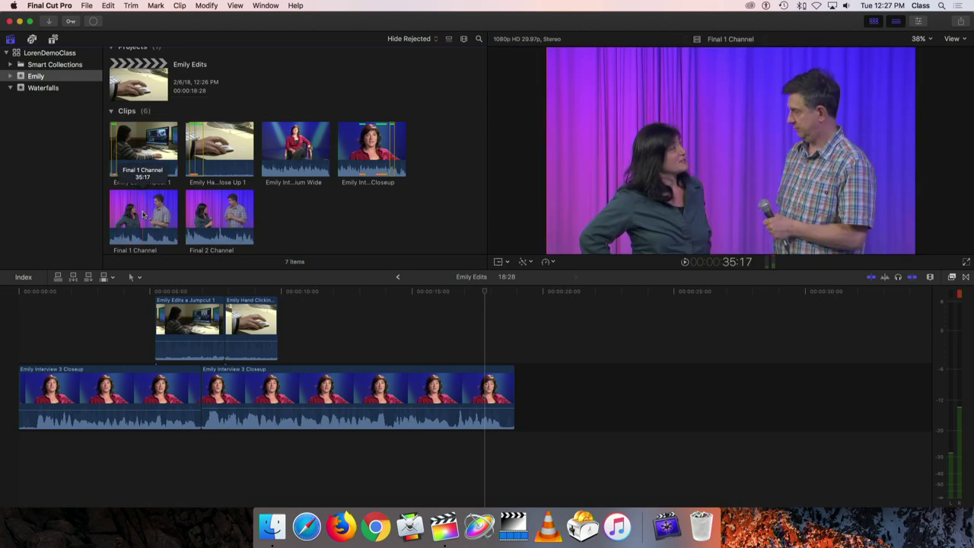
# Step: Add the Final 1 Channel clip to the end of the primary storyline and play it from about 23 seconds
pyautogui.moveTo(143, 215); pyautogui.dragTo(533, 389)
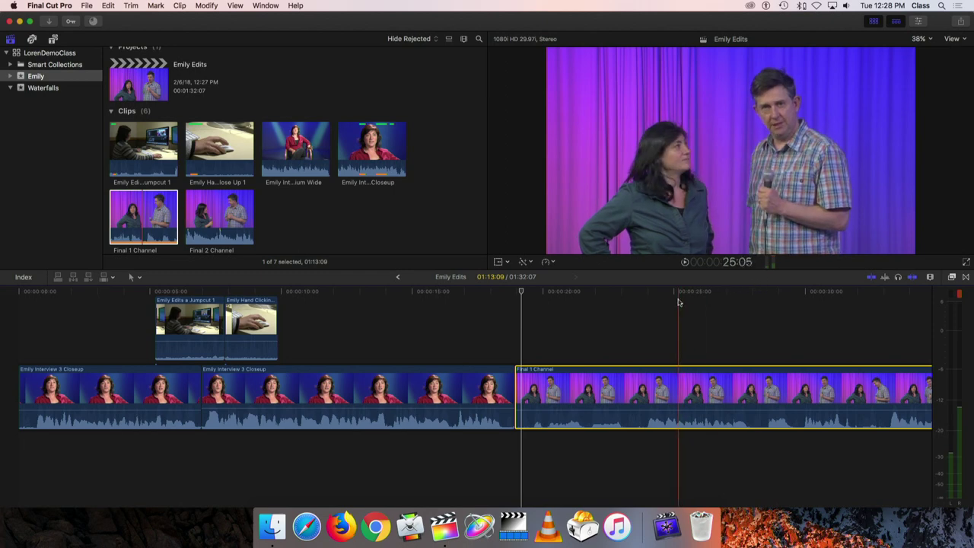
pyautogui.click(635, 294)
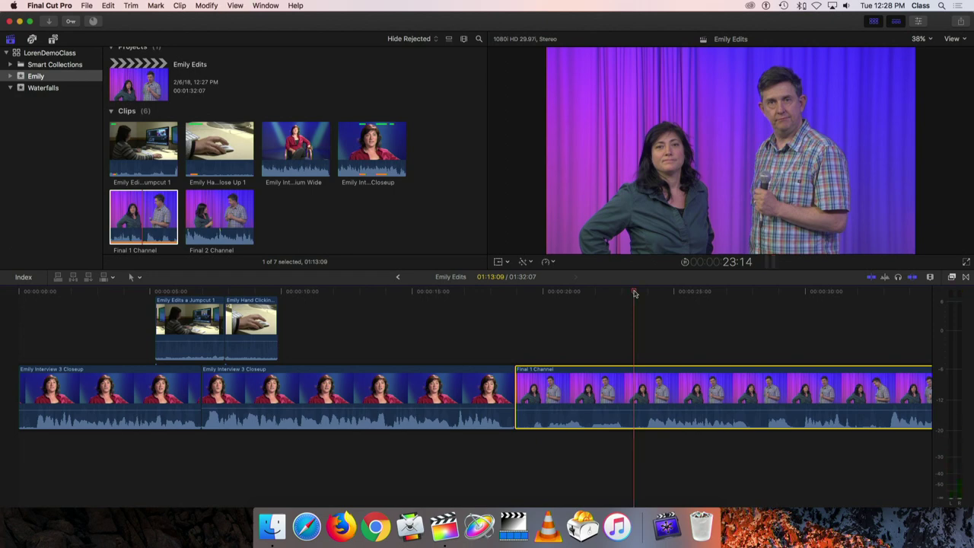
# Step: Play the Final 1 Channel clip from about 23 to 43 seconds while watching its audio levels on the meters
pyautogui.press('space')
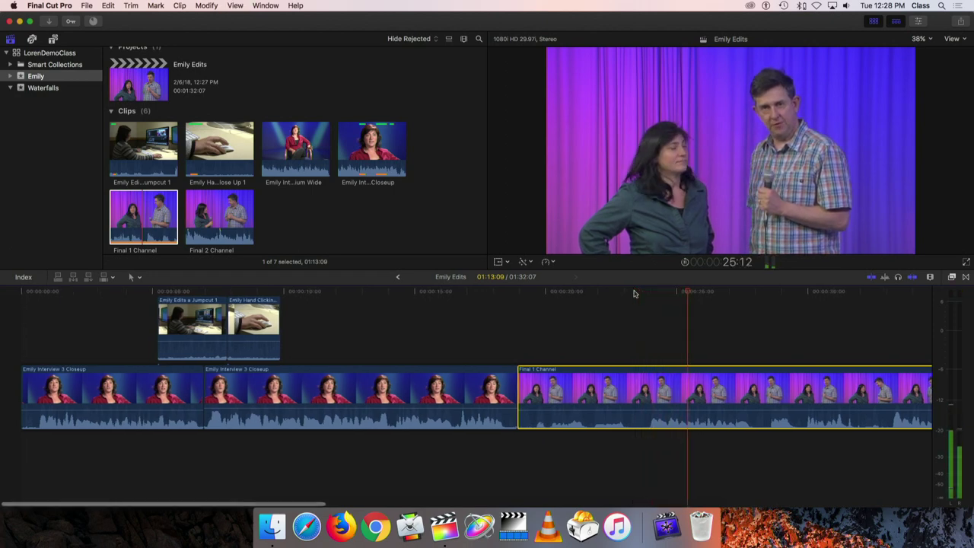
pyautogui.hscroll(10, 635, 294)
pyautogui.hscroll(8, 634, 293)
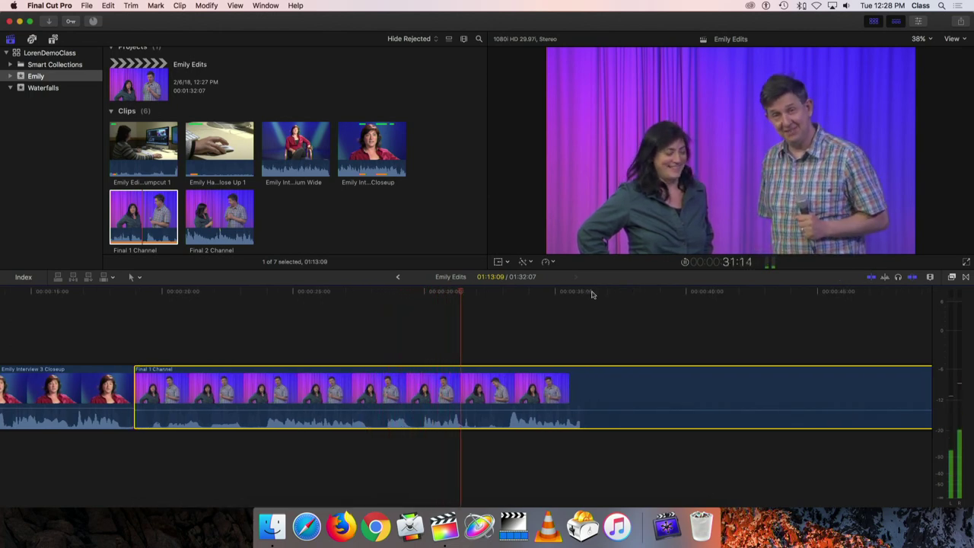
pyautogui.hscroll(3, 592, 294)
pyautogui.hscroll(5, 592, 294)
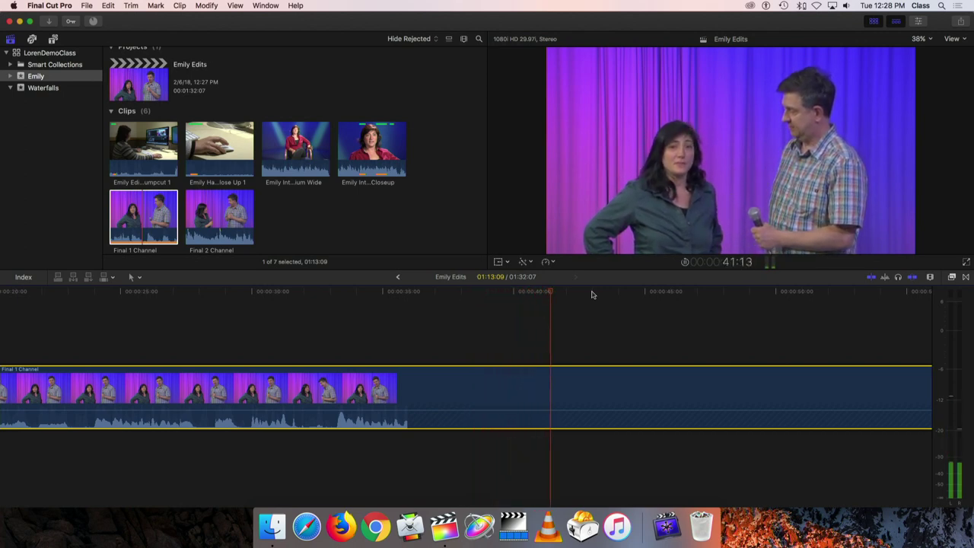
pyautogui.press('space')
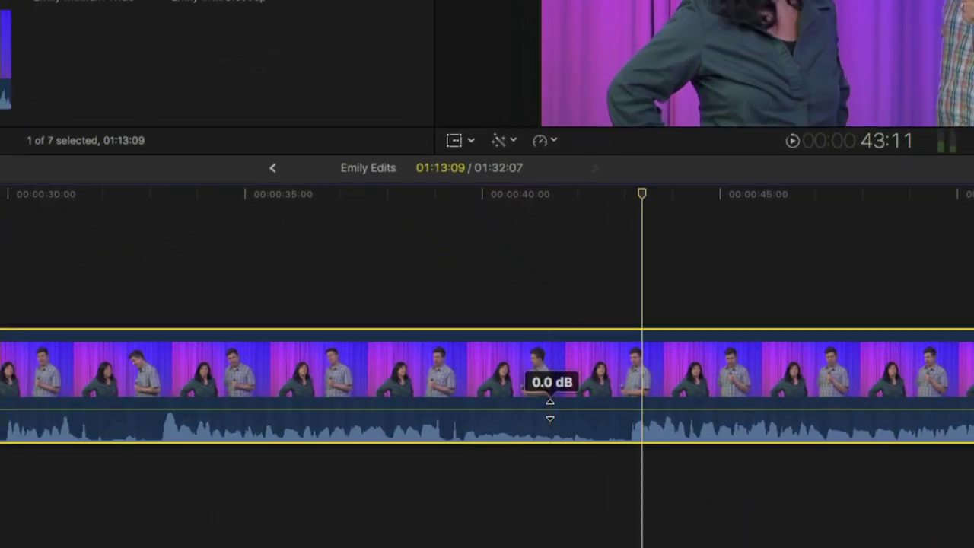
# Step: Raise the Final 1 Channel clip's volume to 4 dB and check the level by replaying from about 27 seconds
pyautogui.moveTo(549, 409); pyautogui.dragTo(550, 405)
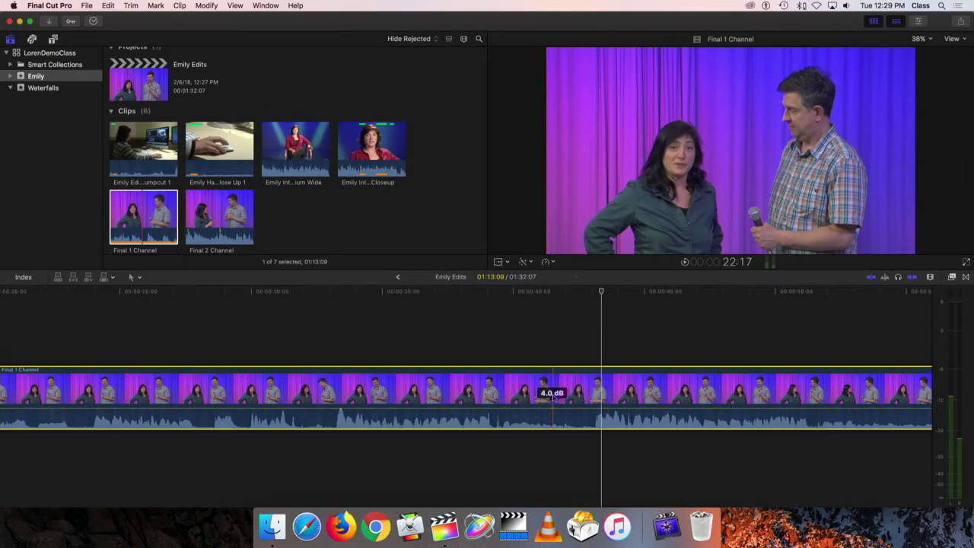
pyautogui.press('j')
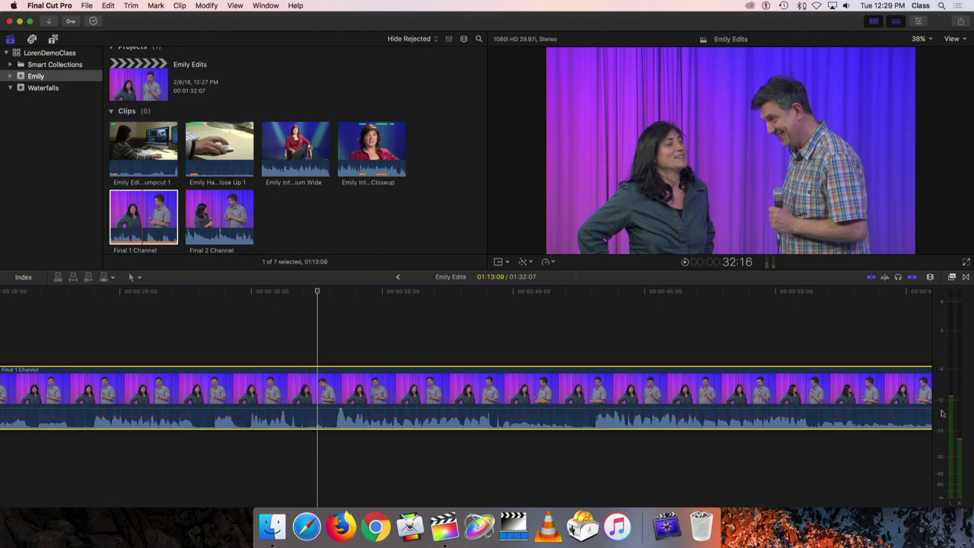
pyautogui.moveTo(319, 294); pyautogui.dragTo(181, 290)
pyautogui.press('space')
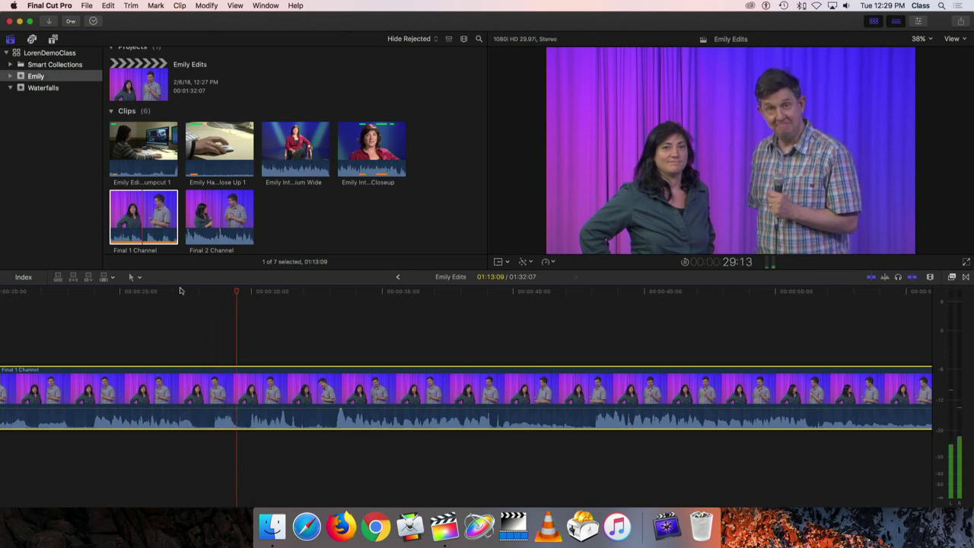
pyautogui.moveTo(623, 414); pyautogui.dragTo(622, 411)
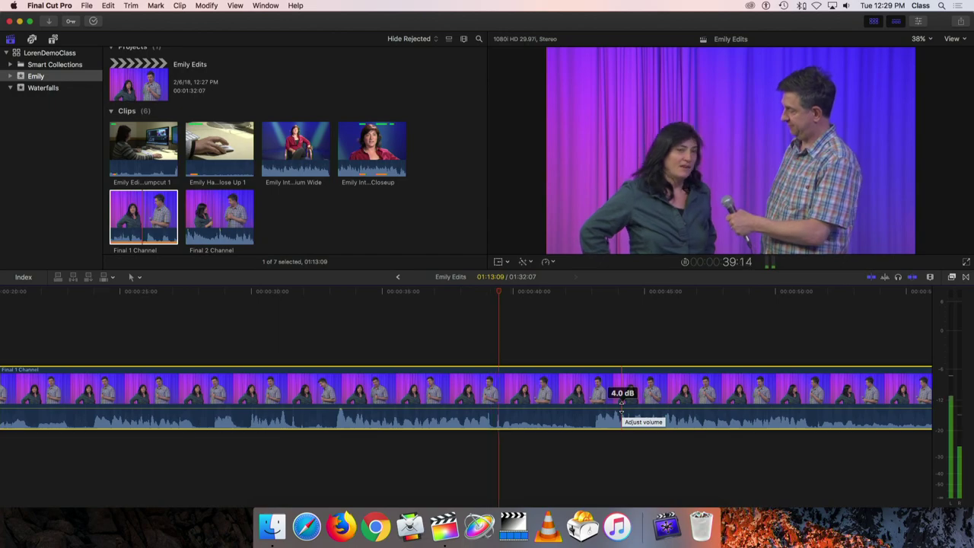
pyautogui.press('space')
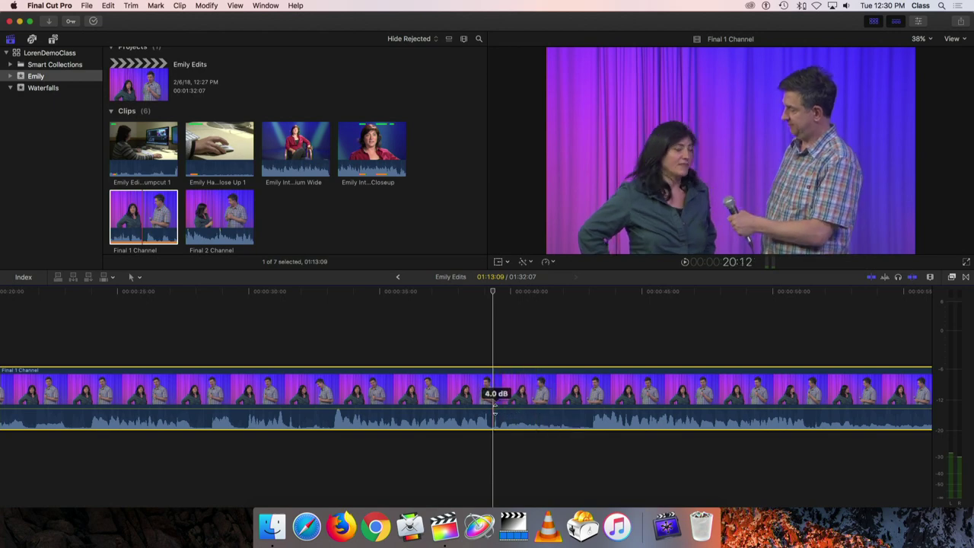
# Step: Add two volume keyframes close together at about 39:14 in the Final 1 Channel clip and raise the second to 12 dB
pyautogui.press('s')
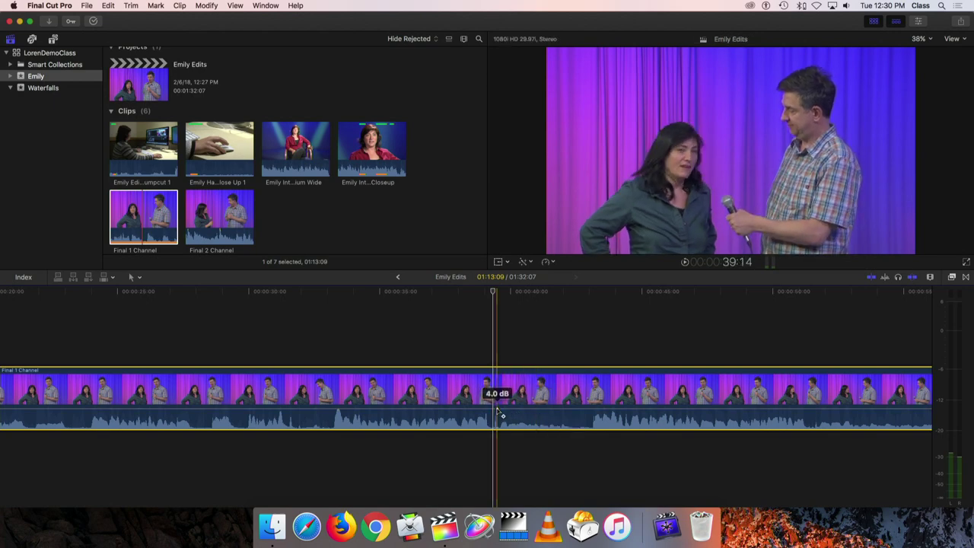
pyautogui.press('s')
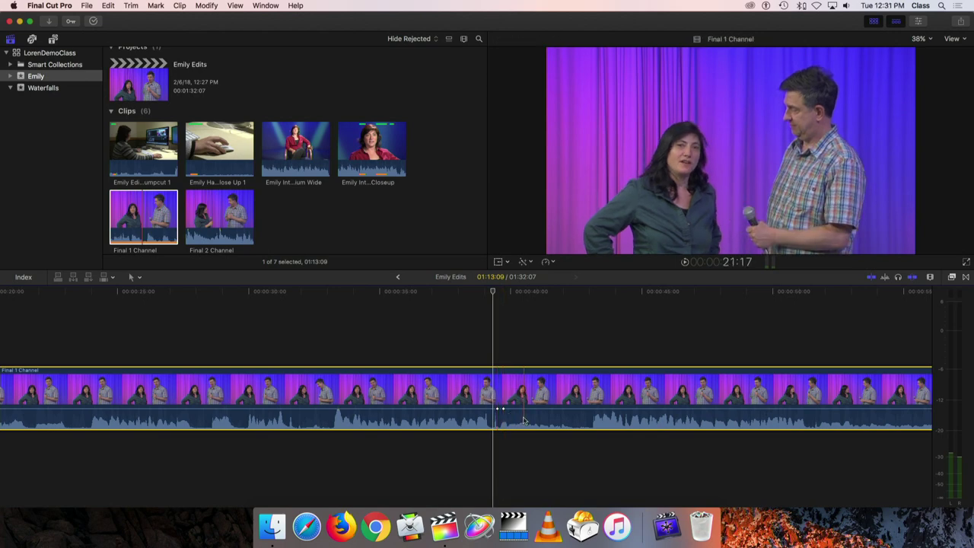
pyautogui.moveTo(502, 413)
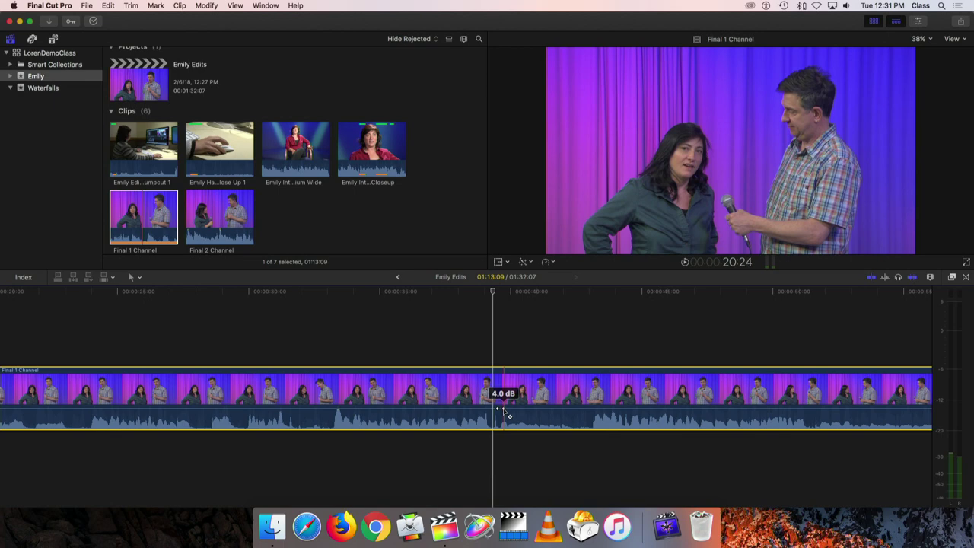
pyautogui.press('s')
pyautogui.moveTo(502, 411); pyautogui.dragTo(503, 408)
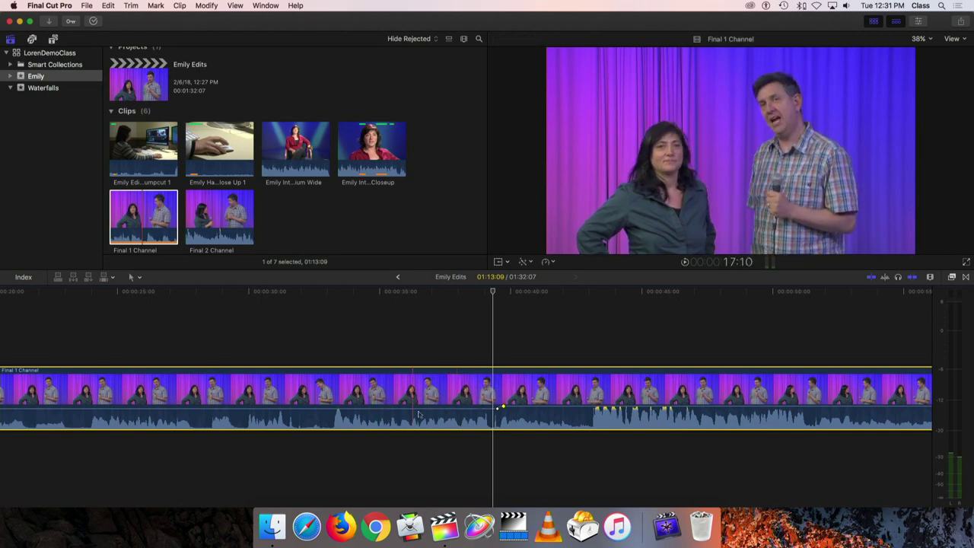
pyautogui.moveTo(504, 408); pyautogui.dragTo(504, 408)
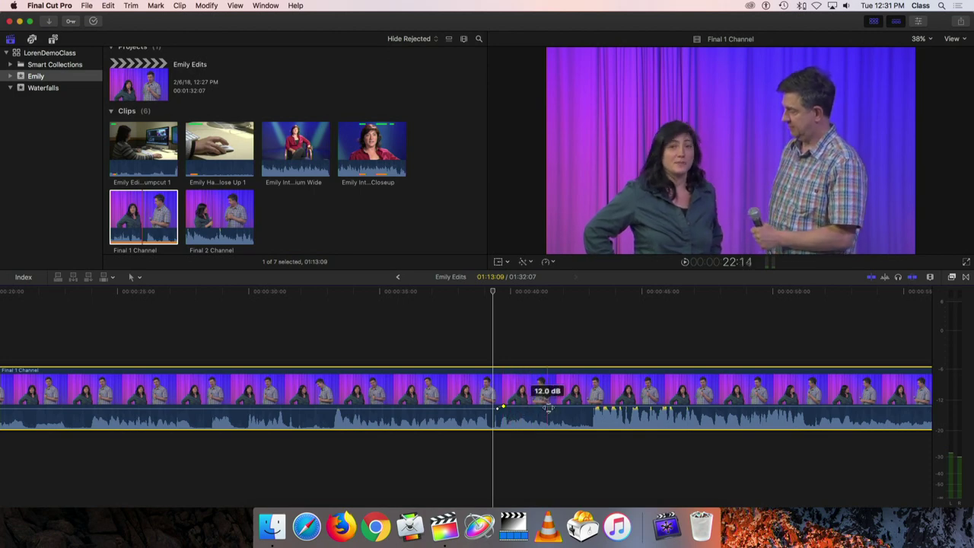
# Step: Add another pair of volume keyframes at about 43 seconds and lower the second of them to 0 dB
pyautogui.click(582, 406)
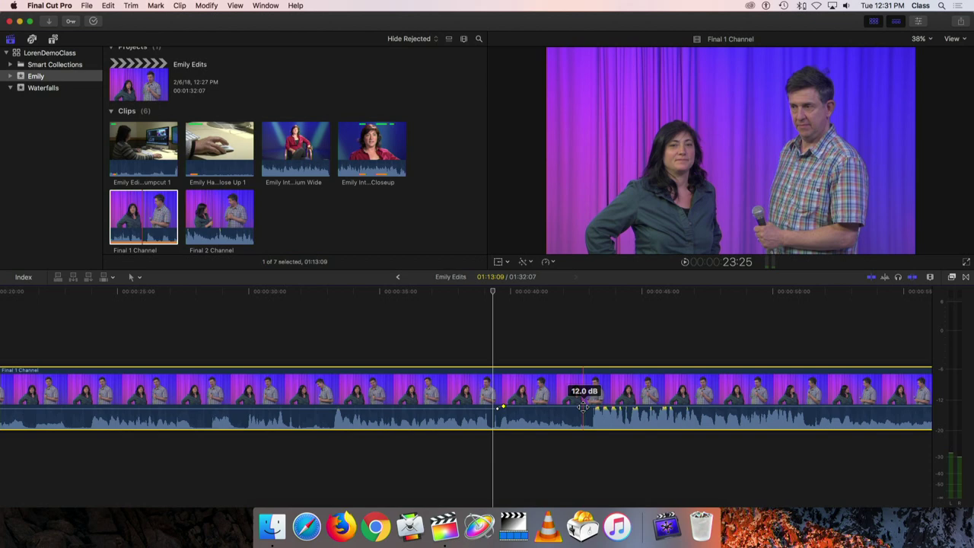
pyautogui.click(583, 406)
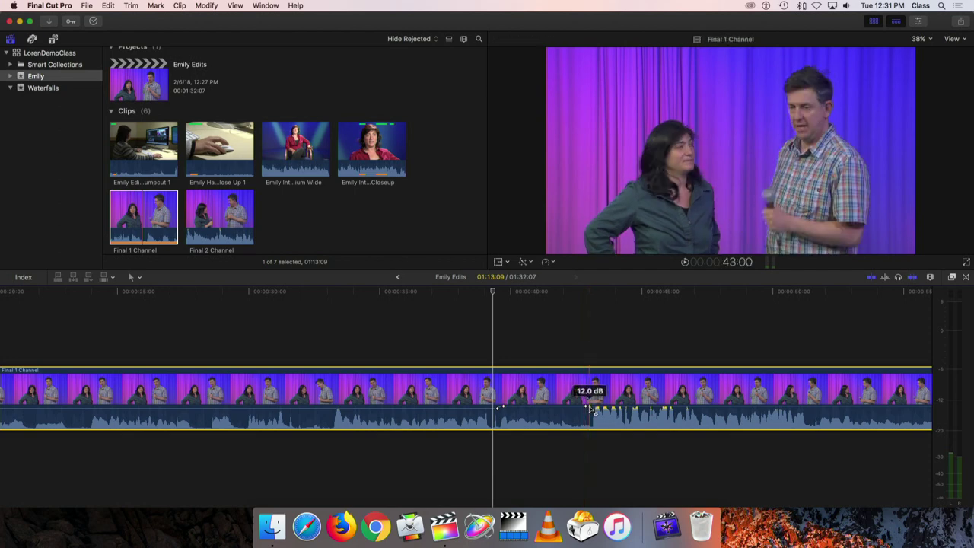
pyautogui.moveTo(590, 409); pyautogui.dragTo(589, 411)
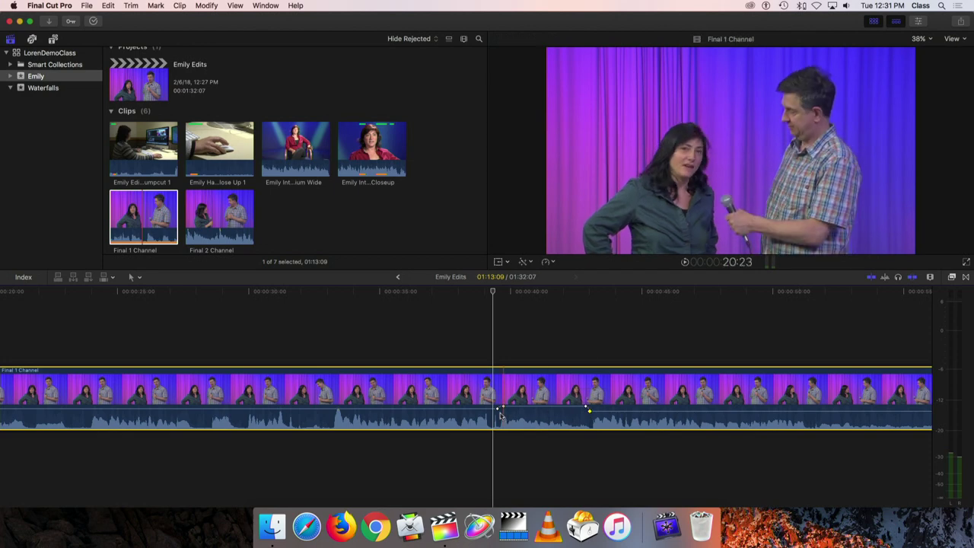
pyautogui.moveTo(500, 411); pyautogui.dragTo(504, 409)
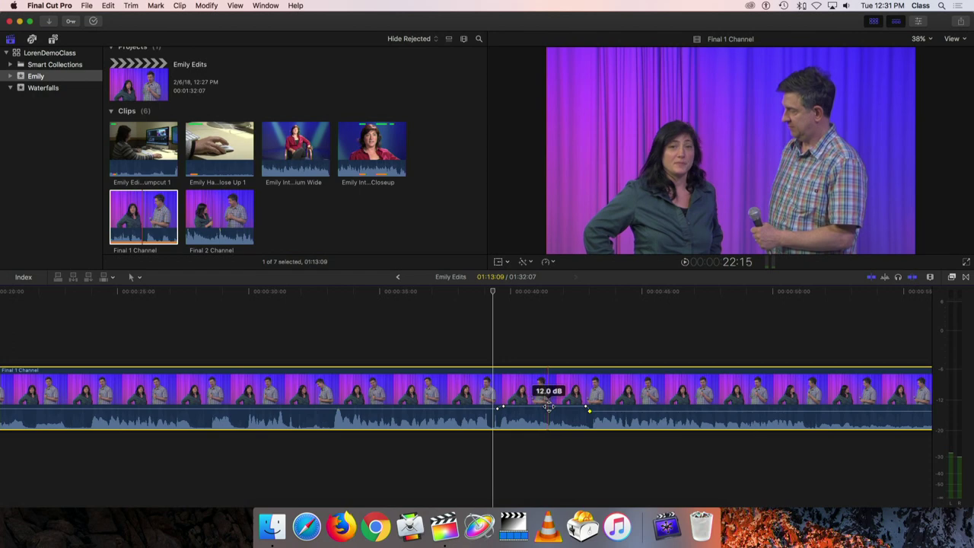
pyautogui.moveTo(593, 413); pyautogui.dragTo(594, 420)
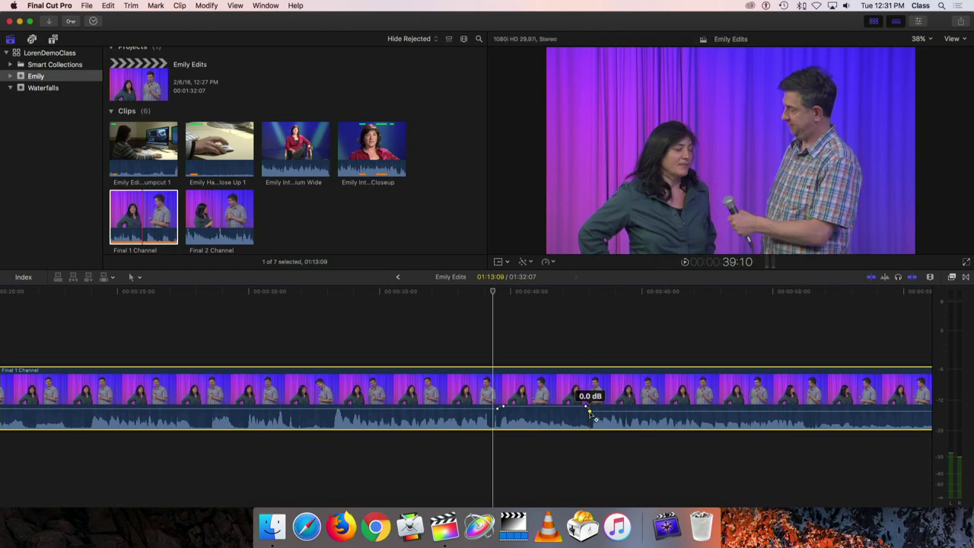
# Step: Lower the last volume keyframe to about -27 dB and slide it back directly beneath the preceding keyframe
pyautogui.moveTo(591, 415); pyautogui.dragTo(586, 413)
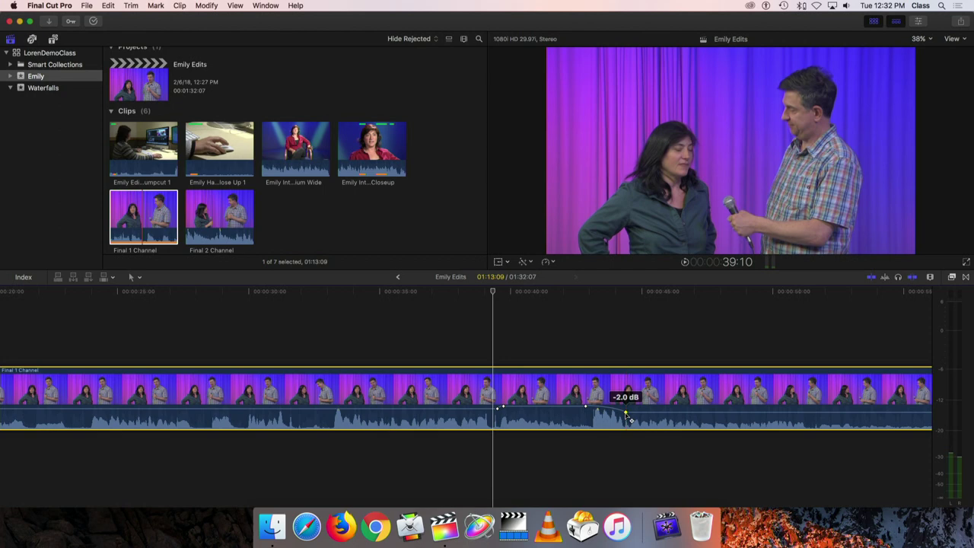
pyautogui.moveTo(628, 417); pyautogui.dragTo(626, 421)
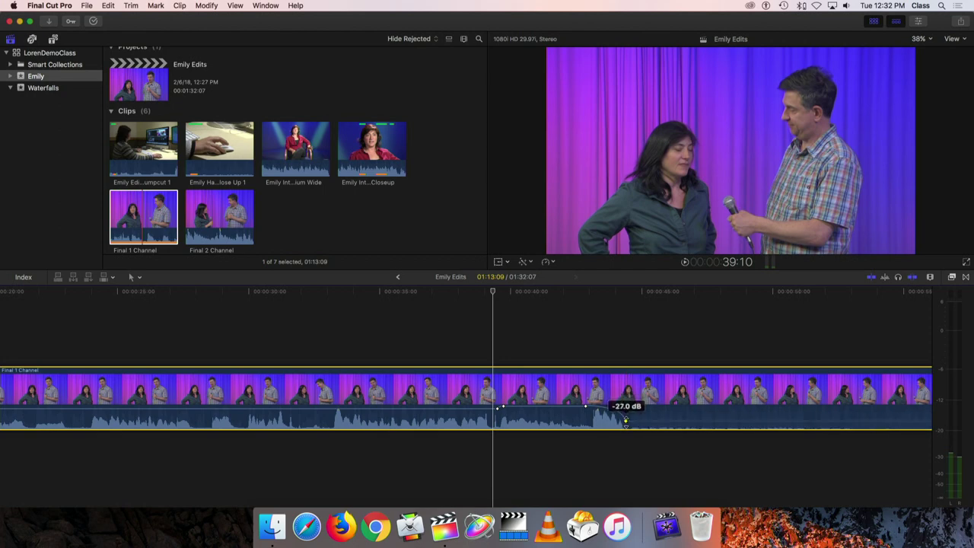
pyautogui.moveTo(625, 424); pyautogui.dragTo(616, 419)
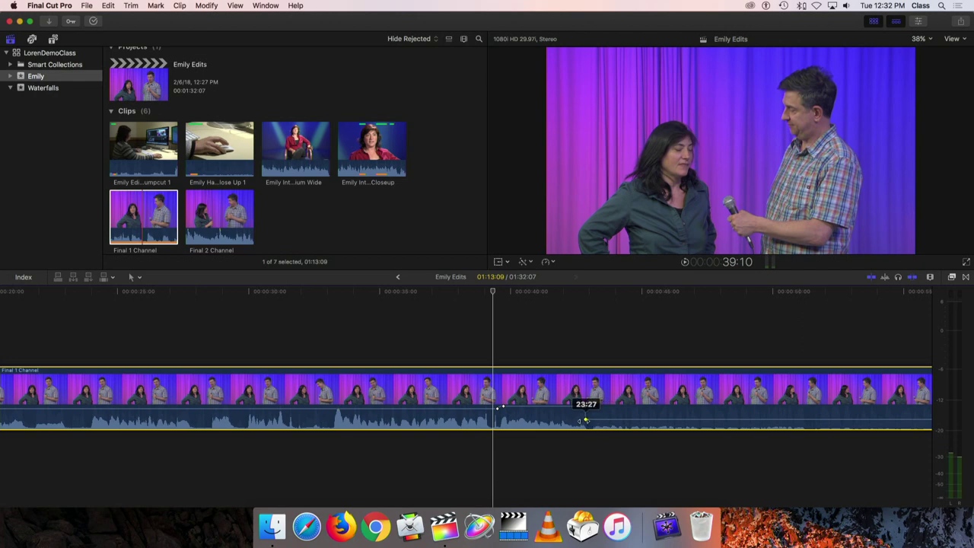
pyautogui.moveTo(585, 418); pyautogui.dragTo(586, 418)
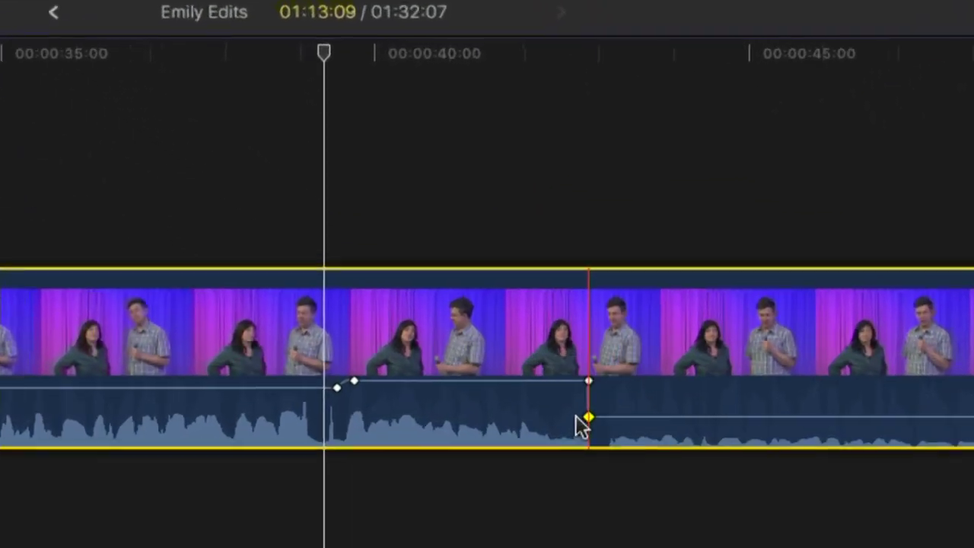
# Step: Raise the last volume keyframe to -3 dB and lower the first keyframe of the raised section to 0 dB
pyautogui.moveTo(590, 419); pyautogui.dragTo(606, 418)
pyautogui.keyDown('alt'); pyautogui.click(590, 374); pyautogui.keyUp('alt')
pyautogui.moveTo(590, 375); pyautogui.dragTo(604, 373)
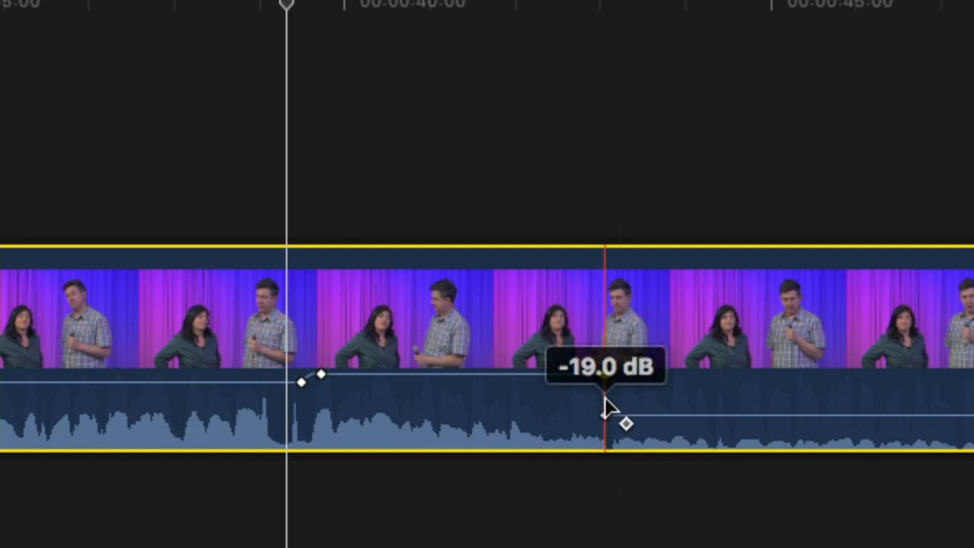
pyautogui.moveTo(605, 414); pyautogui.dragTo(604, 393)
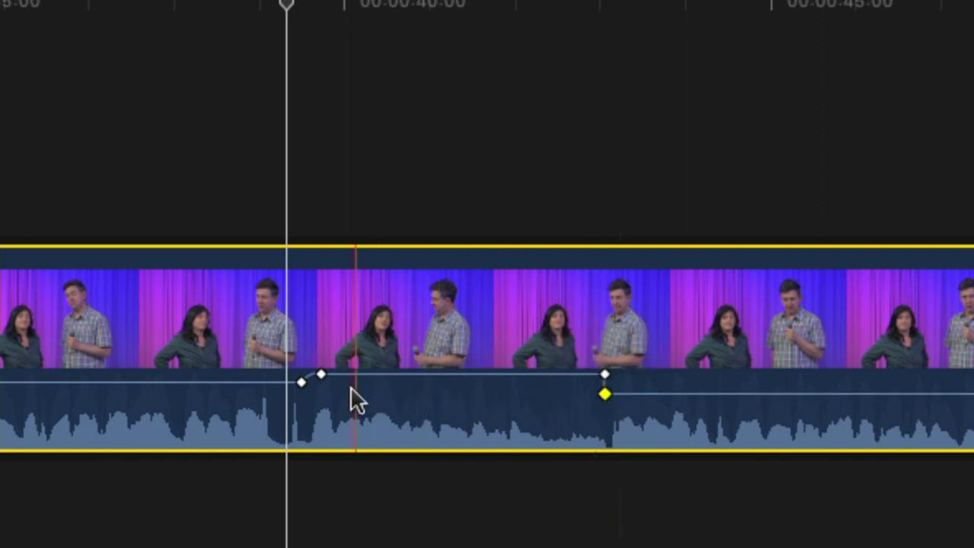
pyautogui.moveTo(301, 381)
pyautogui.mouseDown()
pyautogui.moveTo(309, 373)
pyautogui.moveTo(301, 390)
pyautogui.mouseUp()
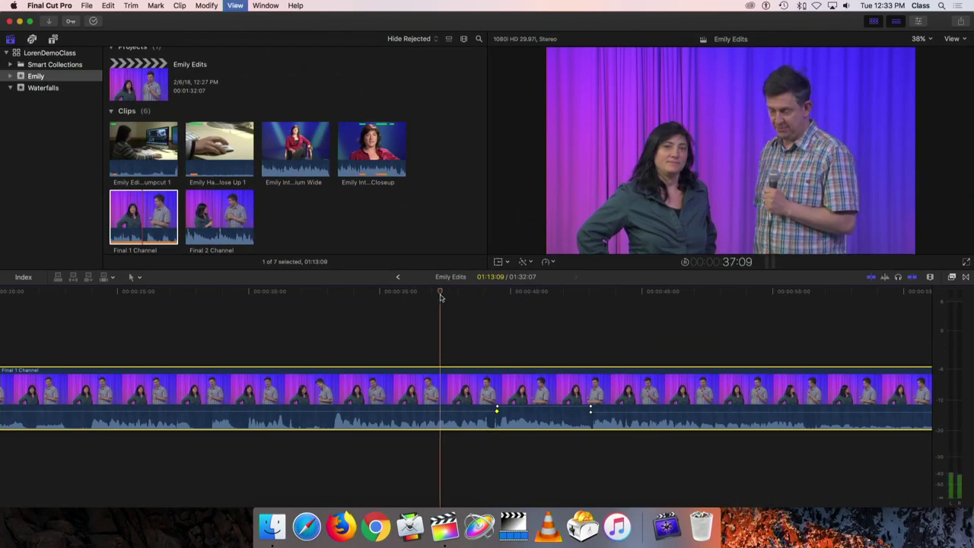
# Step: Play the keyframed section of the clip from about 37 seconds and return the playhead to about 41:25
pyautogui.press('space')
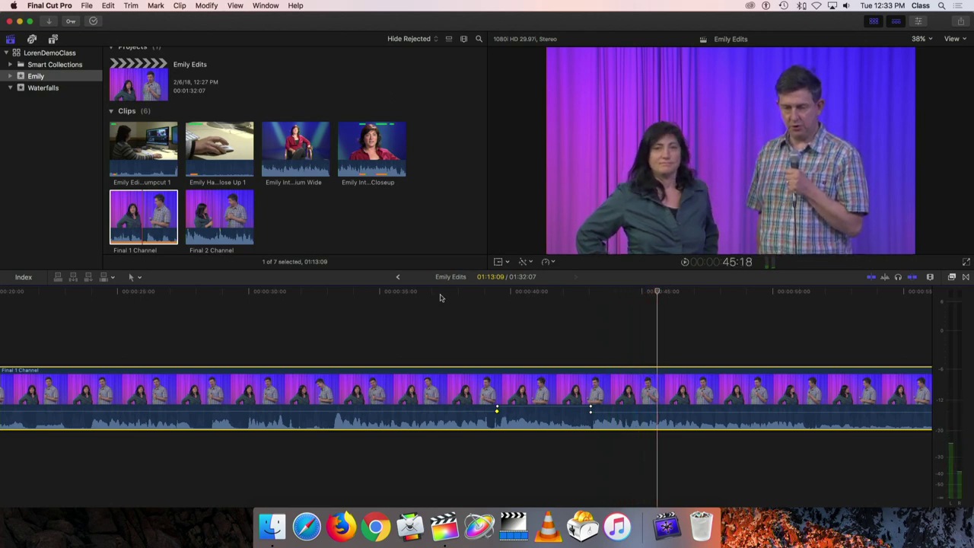
pyautogui.click(551, 296)
pyautogui.moveTo(663, 295); pyautogui.dragTo(562, 308)
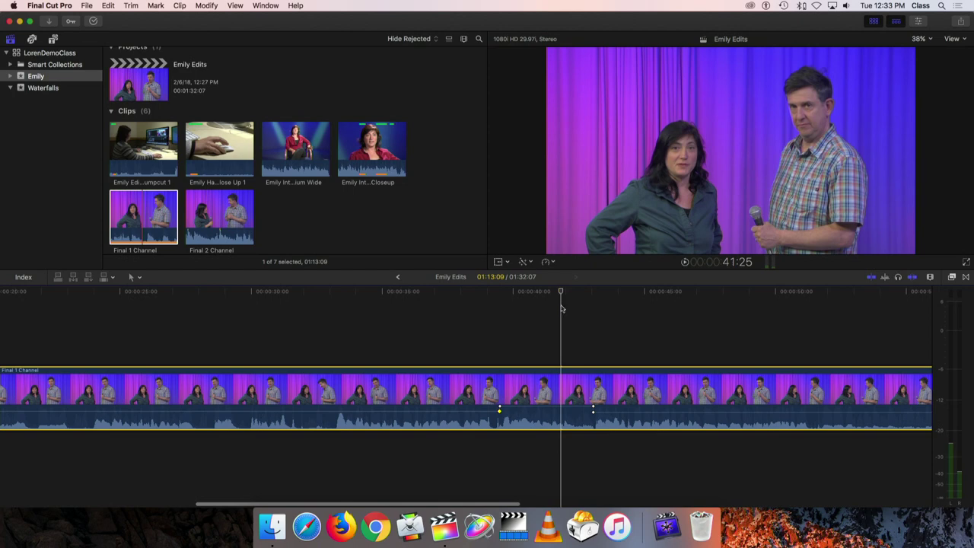
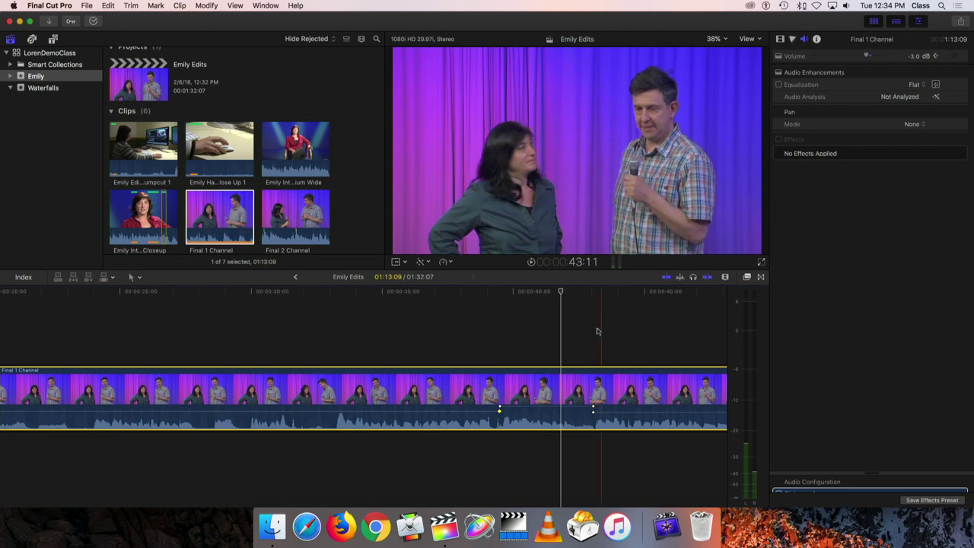
# Step: Select the hand-clicking close-up and the Final 1 Channel clip in turn to view each clip's audio settings
pyautogui.hscroll(-10, 593, 348)
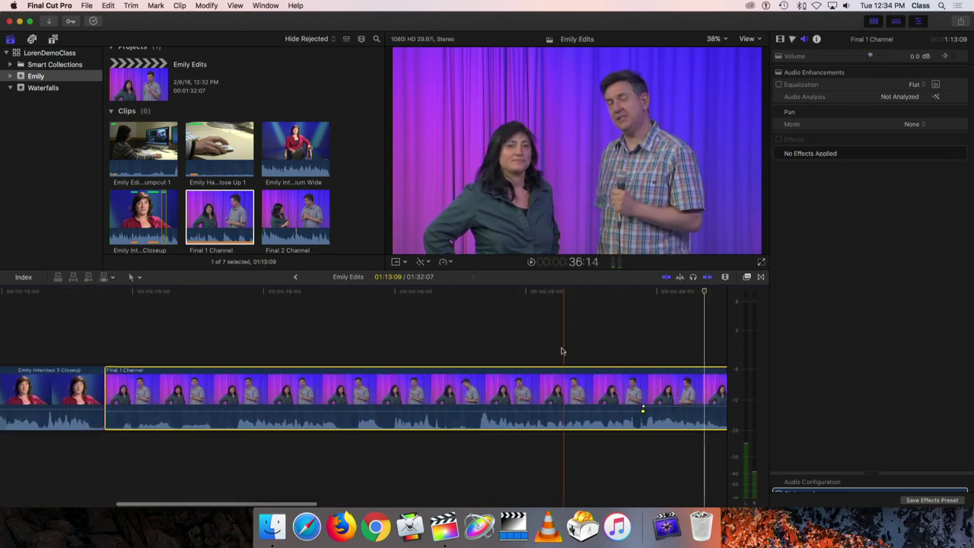
pyautogui.hscroll(-10, 396, 370)
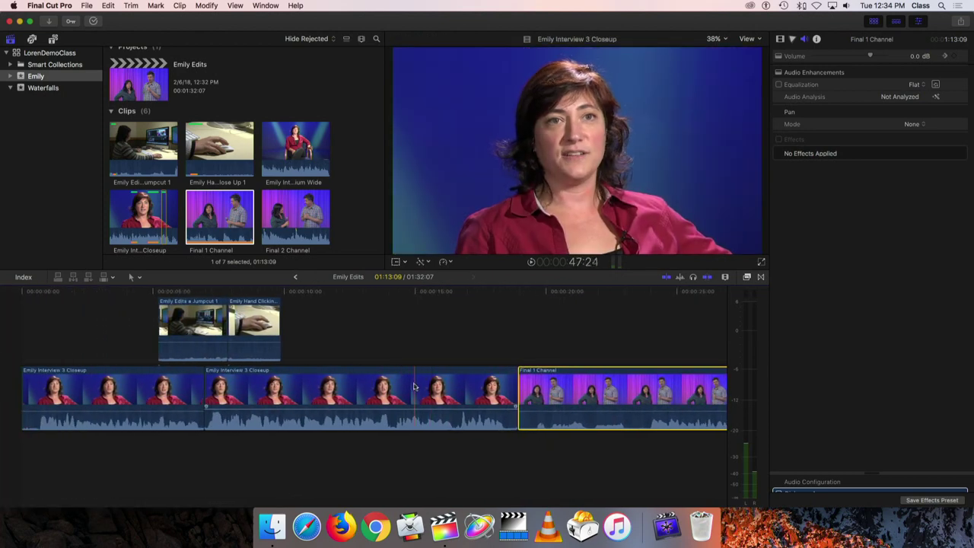
pyautogui.click(411, 375)
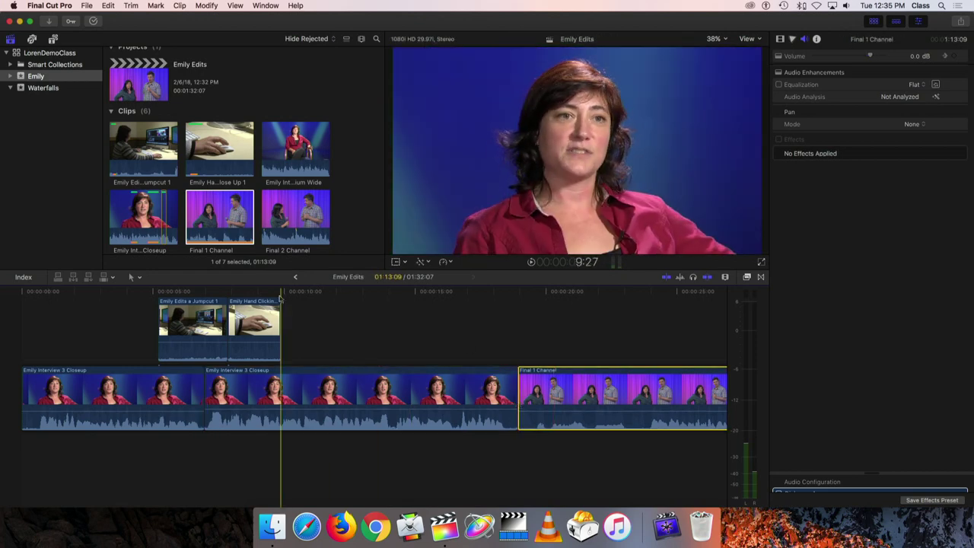
pyautogui.click(253, 327)
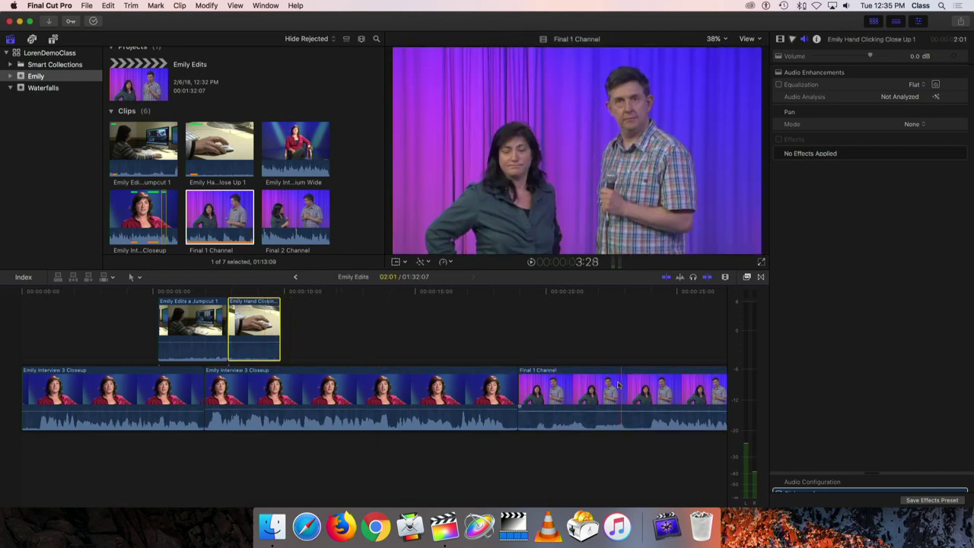
pyautogui.click(639, 372)
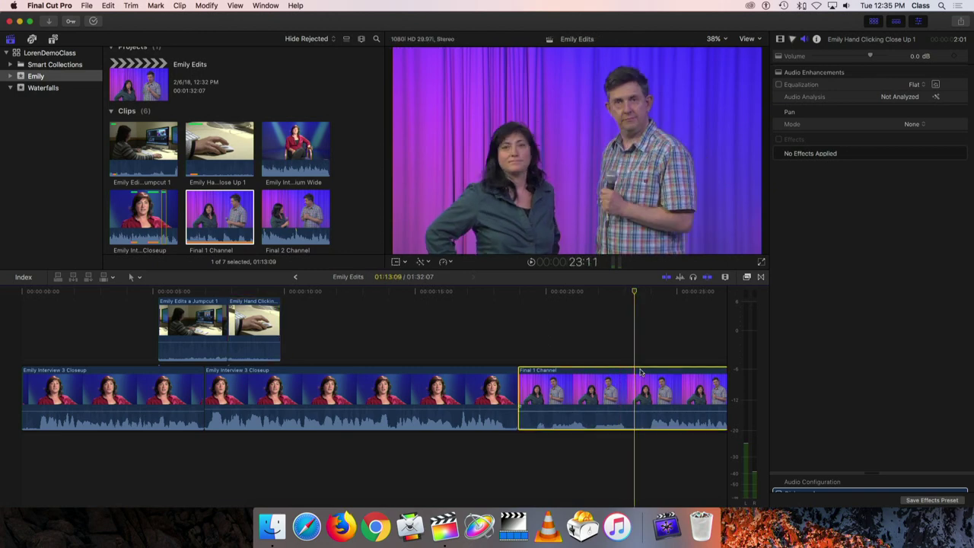
pyautogui.hscroll(2, 632, 372)
pyautogui.hscroll(10, 628, 373)
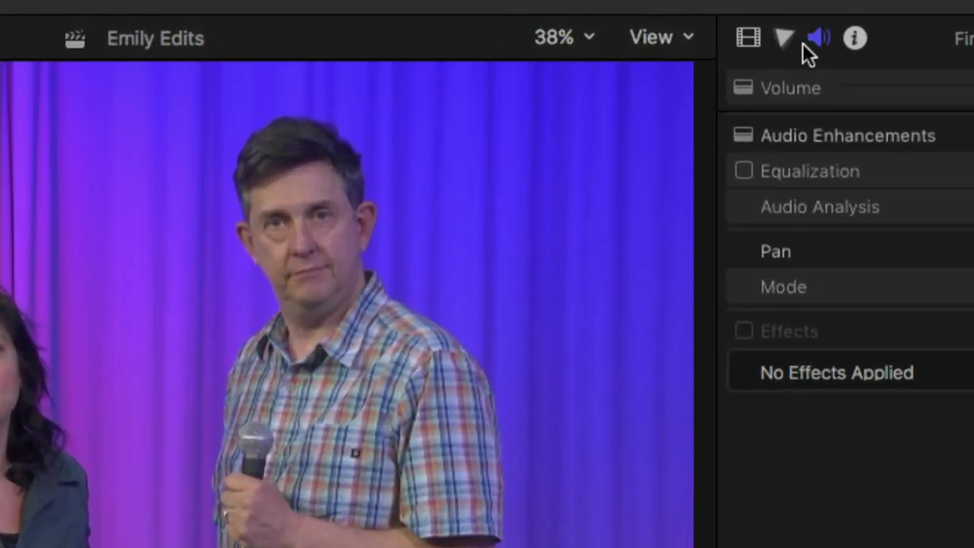
# Step: View the video settings and the color correction controls of the selected Final 1 Channel clip
pyautogui.click(747, 35)
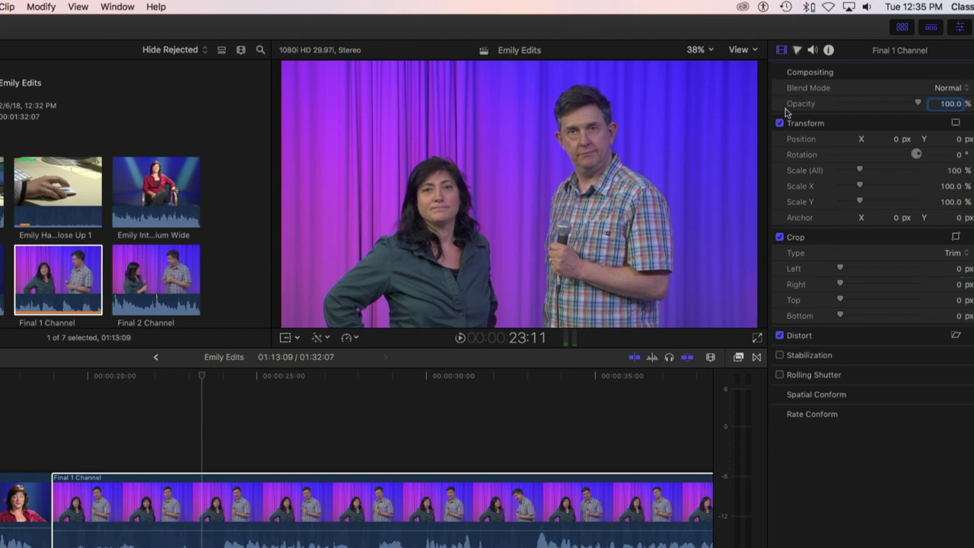
pyautogui.click(797, 50)
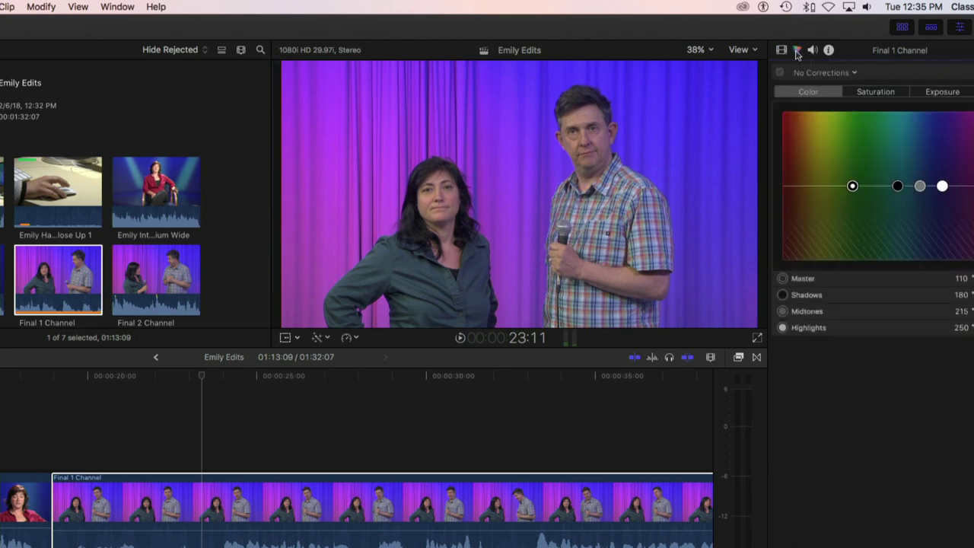
pyautogui.moveTo(853, 187)
pyautogui.mouseDown()
pyautogui.moveTo(859, 134)
pyautogui.moveTo(858, 200)
pyautogui.moveTo(856, 149)
pyautogui.moveTo(854, 189)
pyautogui.mouseUp()
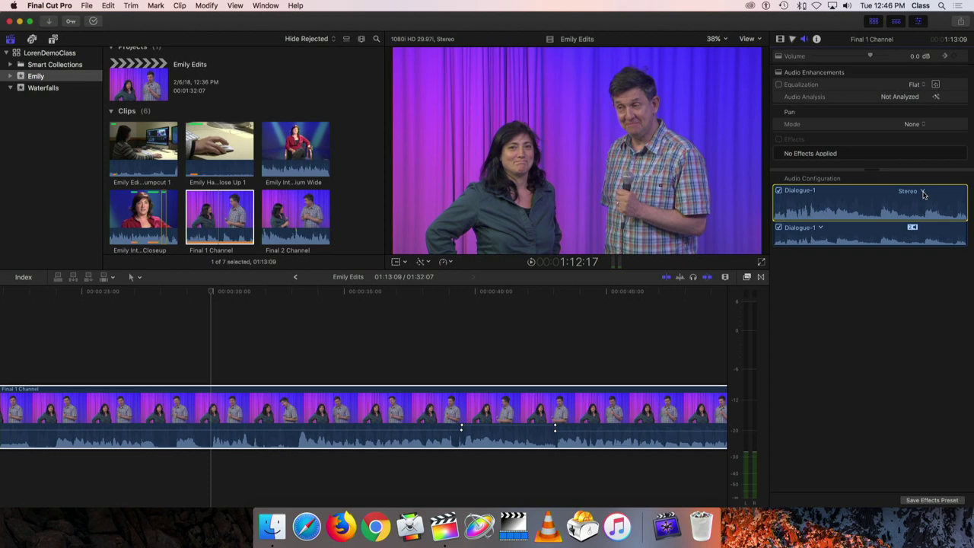
# Step: Change the Final 1 Channel clip's audio configuration to Dual Mono and expand its audio components in the timeline
pyautogui.click(923, 192)
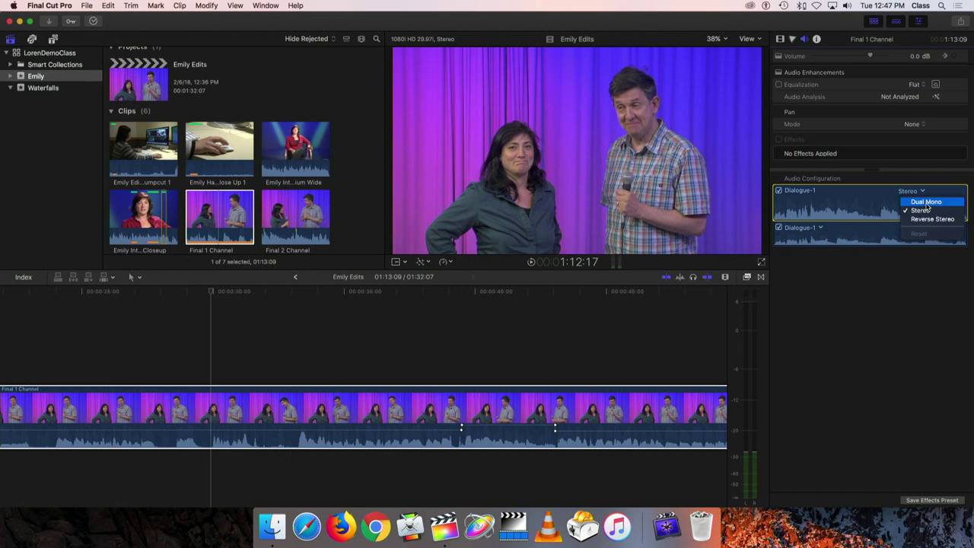
pyautogui.click(926, 202)
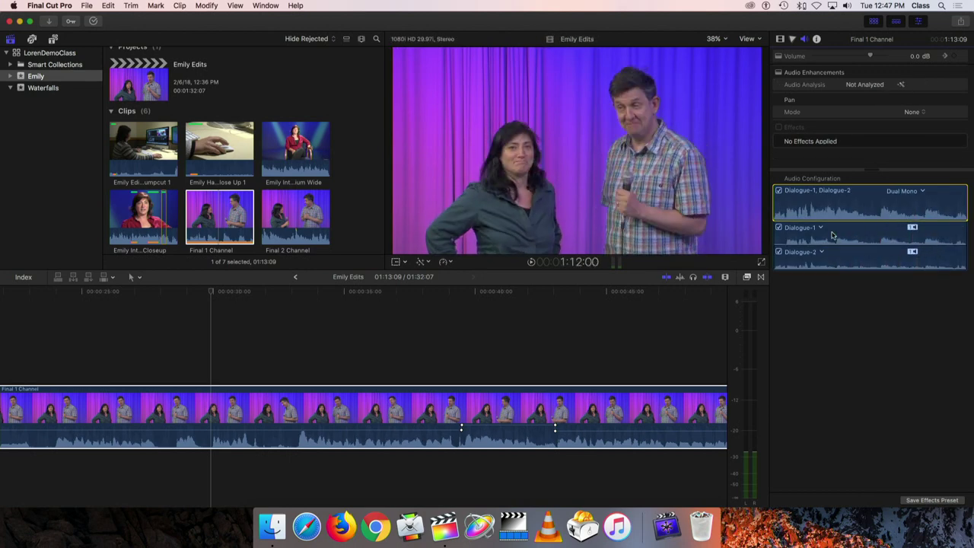
pyautogui.click(512, 406)
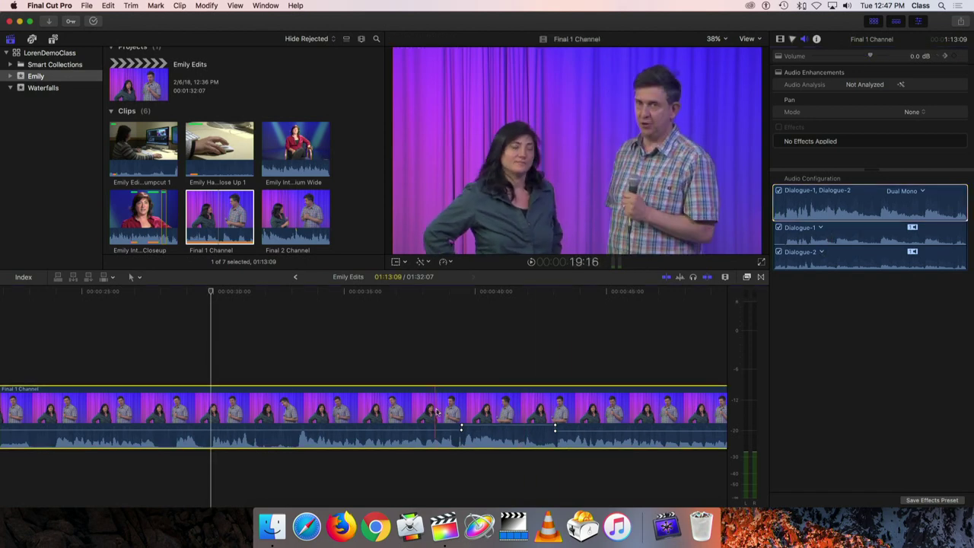
pyautogui.rightClick(539, 404)
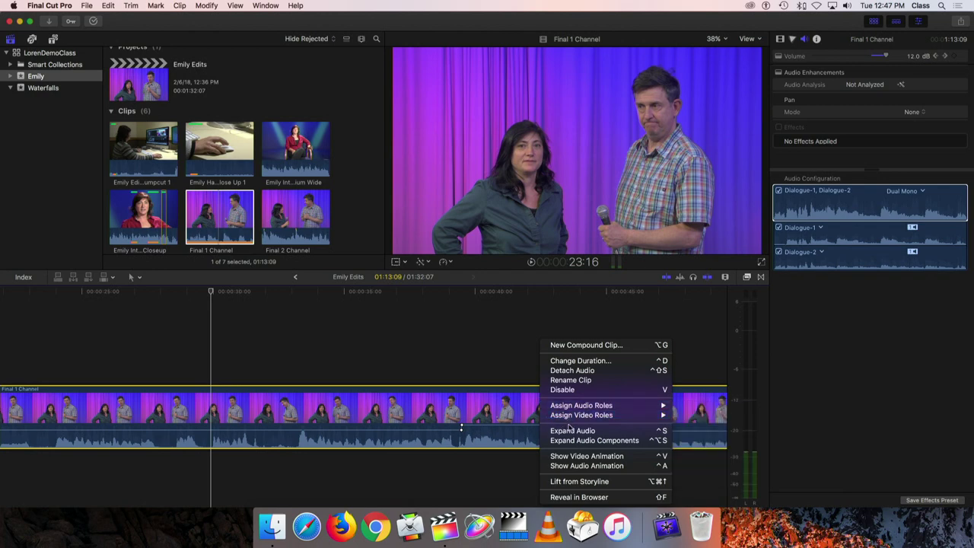
pyautogui.click(603, 441)
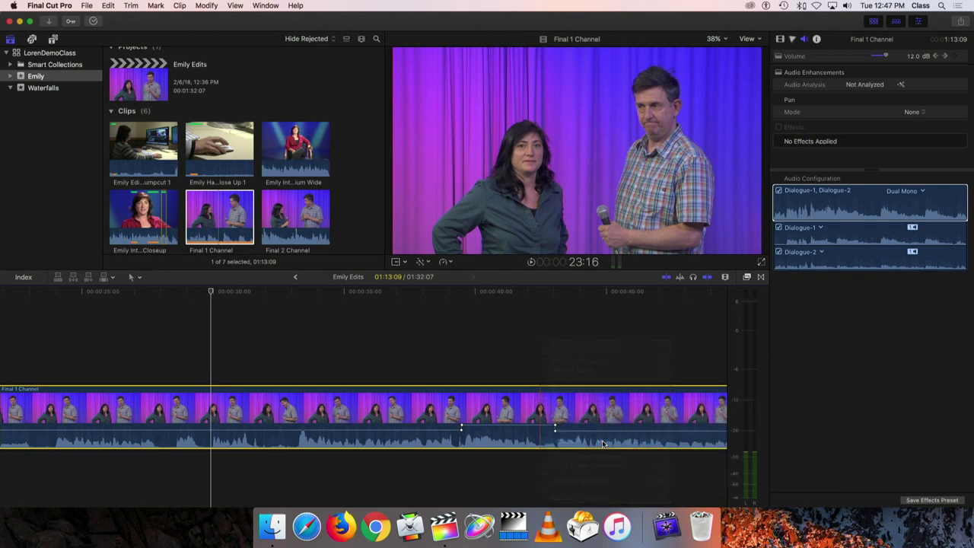
# Step: Play the clip with its two audio channels expanded from about 32 seconds
pyautogui.hscroll(-3, 335, 453)
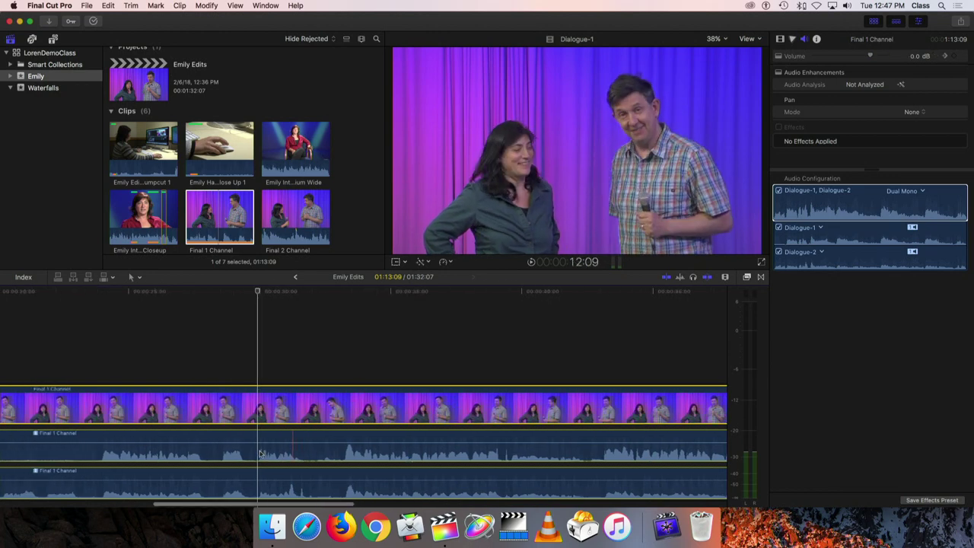
pyautogui.hscroll(3, 305, 451)
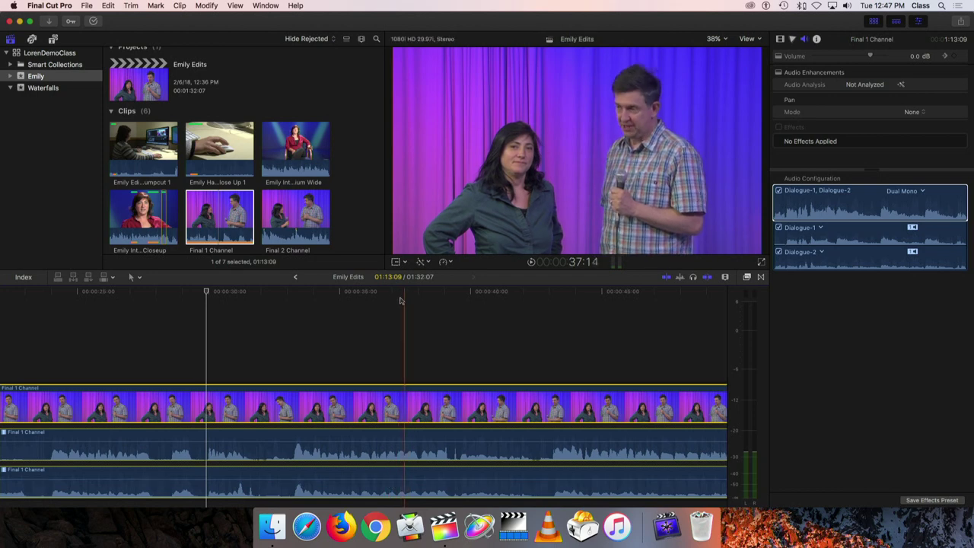
pyautogui.click(333, 293)
pyautogui.click(274, 293)
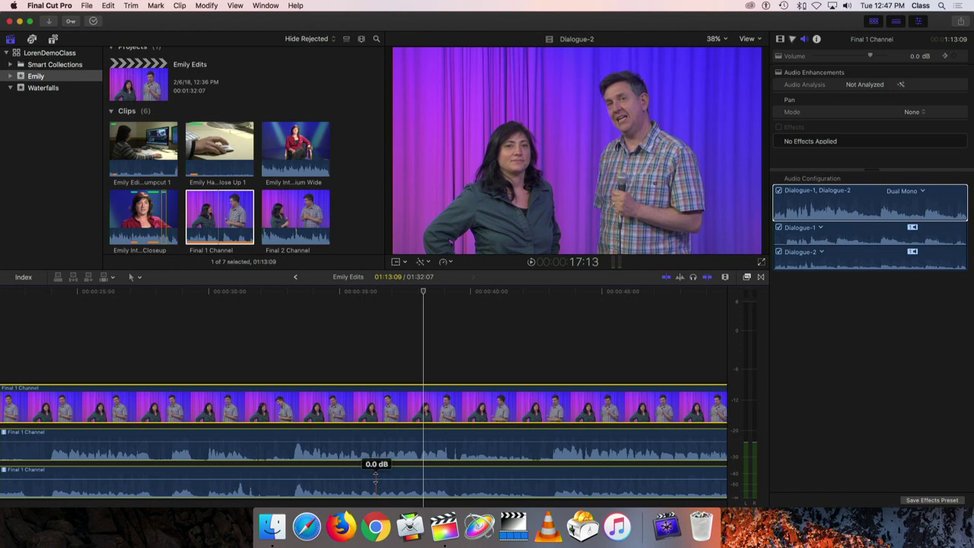
# Step: Lower the Dialogue-2 channel to silence and play the clip from 32:24 to hear Dialogue-1 alone
pyautogui.moveTo(375, 476); pyautogui.dragTo(375, 504)
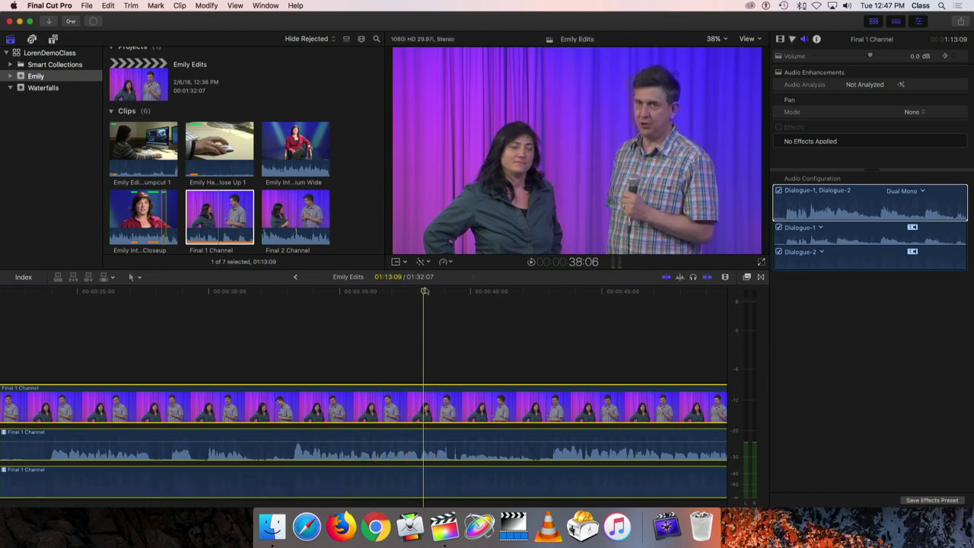
pyautogui.moveTo(424, 294); pyautogui.dragTo(283, 295)
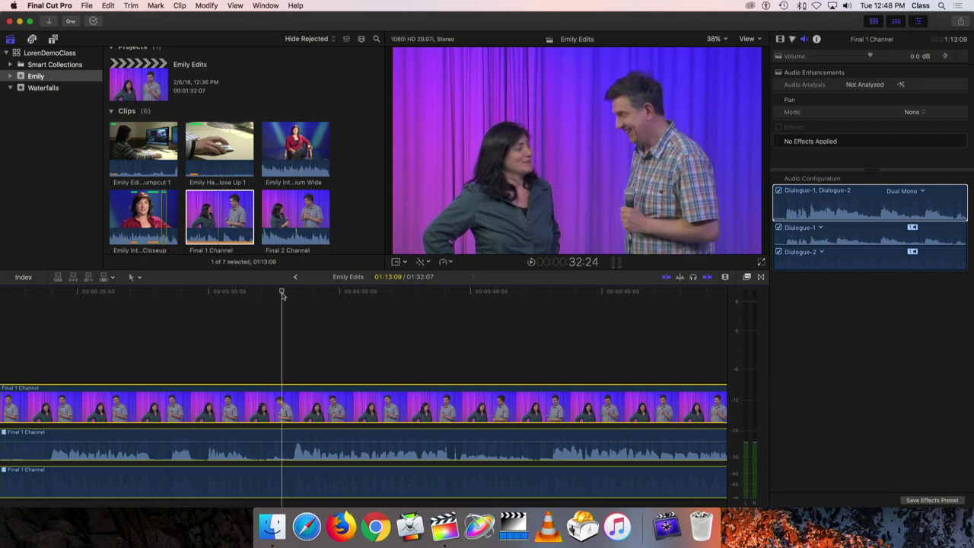
pyautogui.press('space')
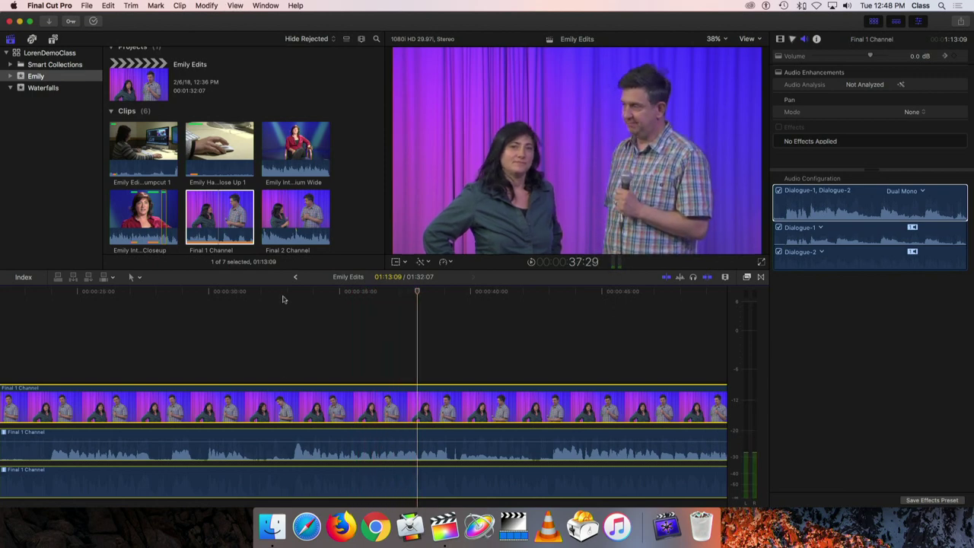
# Step: Silence the Dialogue-1 channel, restore Dialogue-2's volume, and play the clip to hear Dialogue-2 alone
pyautogui.moveTo(368, 491); pyautogui.dragTo(366, 460)
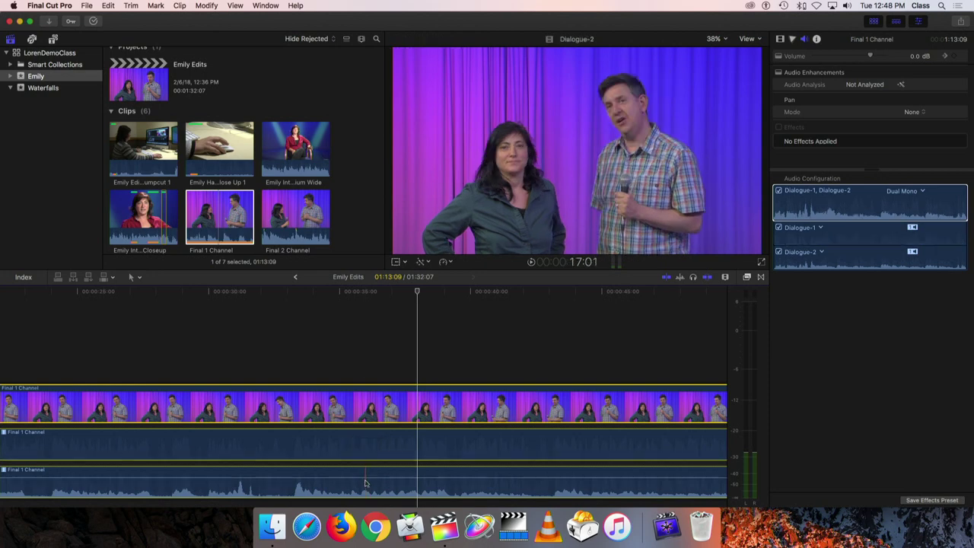
pyautogui.moveTo(366, 472); pyautogui.dragTo(366, 476)
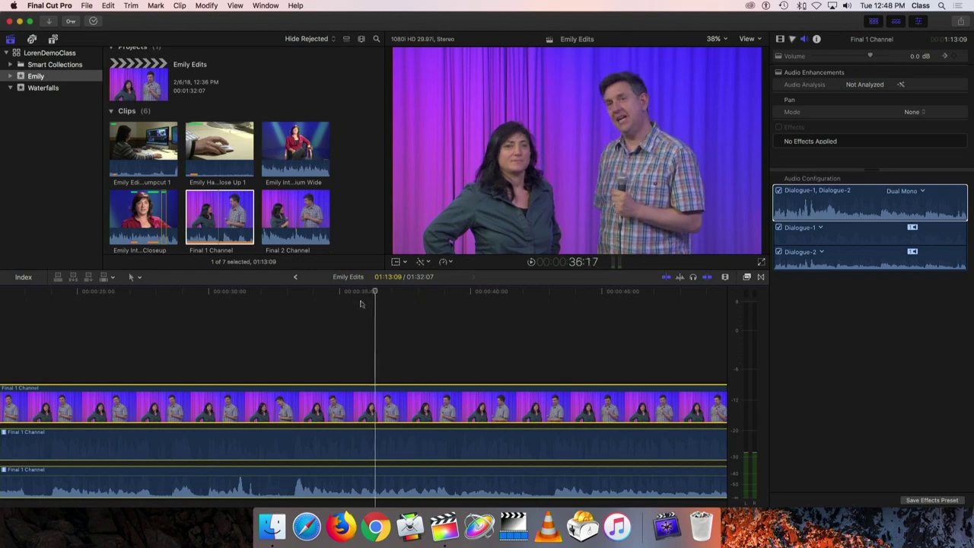
pyautogui.press('space')
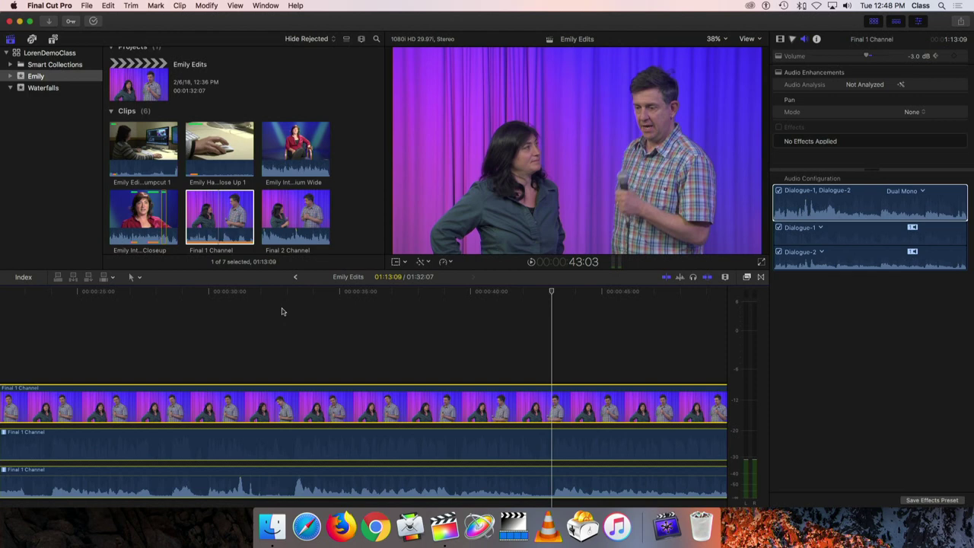
# Step: Collapse the clip's audio components and delete the four volume keyframes at about 39 and 43 seconds
pyautogui.rightClick(417, 455)
pyautogui.click(436, 441)
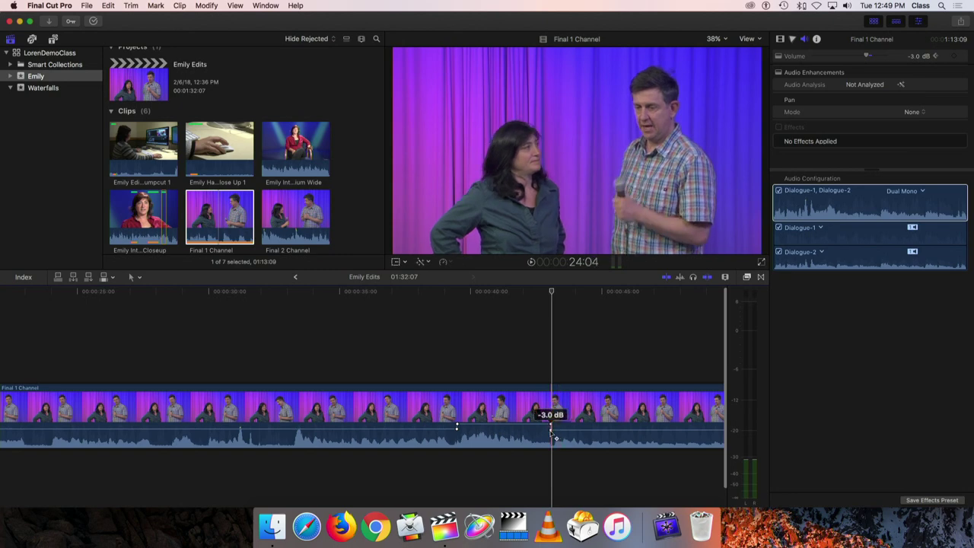
pyautogui.rightClick(553, 434)
pyautogui.press('Escape')
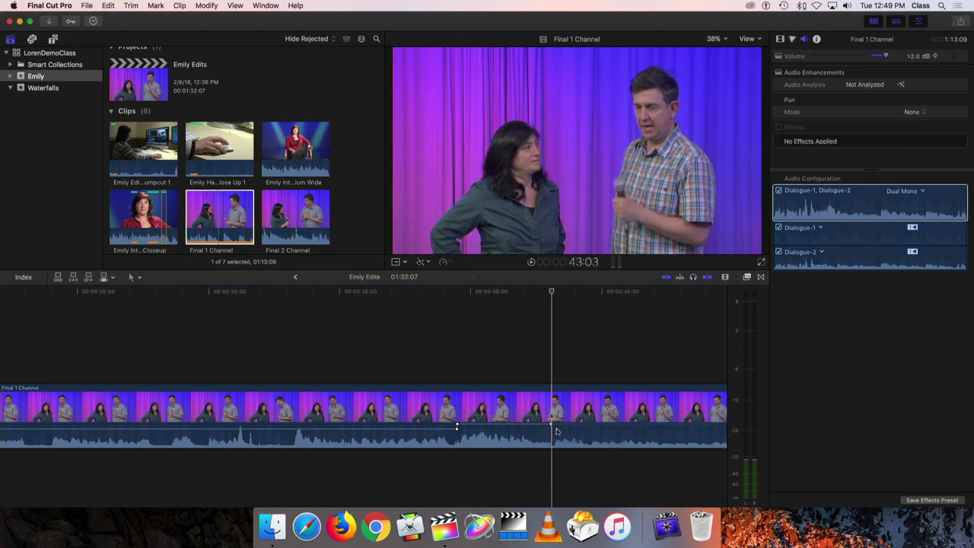
pyautogui.moveTo(551, 427); pyautogui.dragTo(551, 421)
pyautogui.rightClick(554, 431)
pyautogui.click(564, 434)
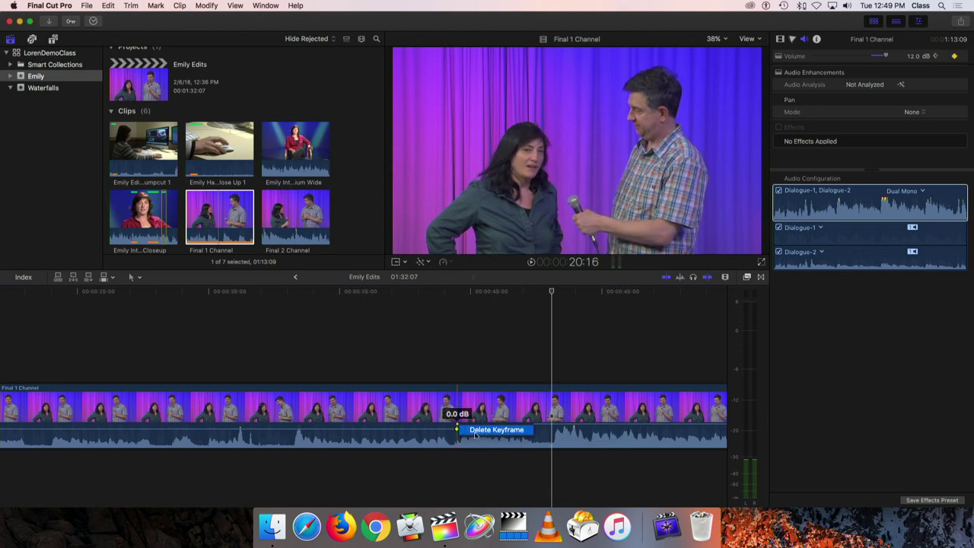
pyautogui.click(487, 430)
pyautogui.rightClick(459, 430)
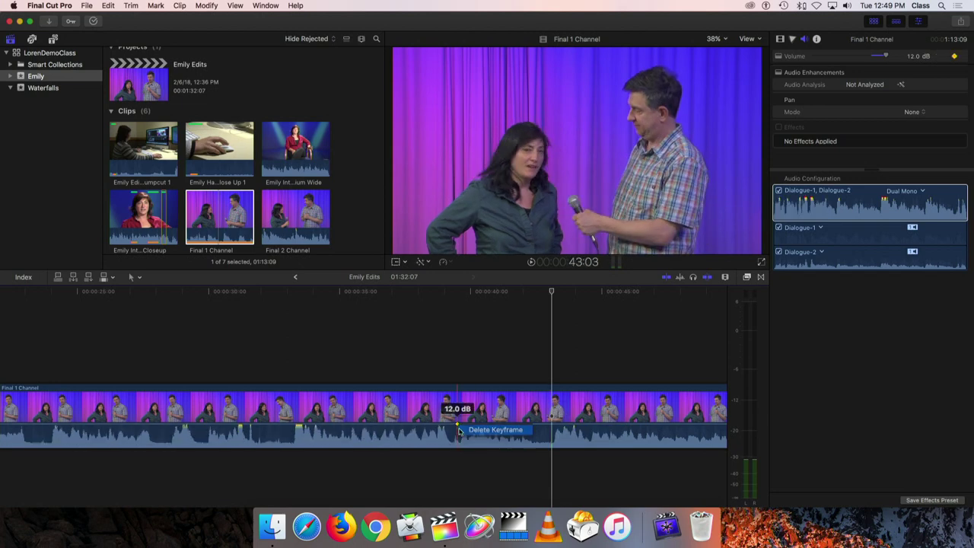
pyautogui.click(466, 430)
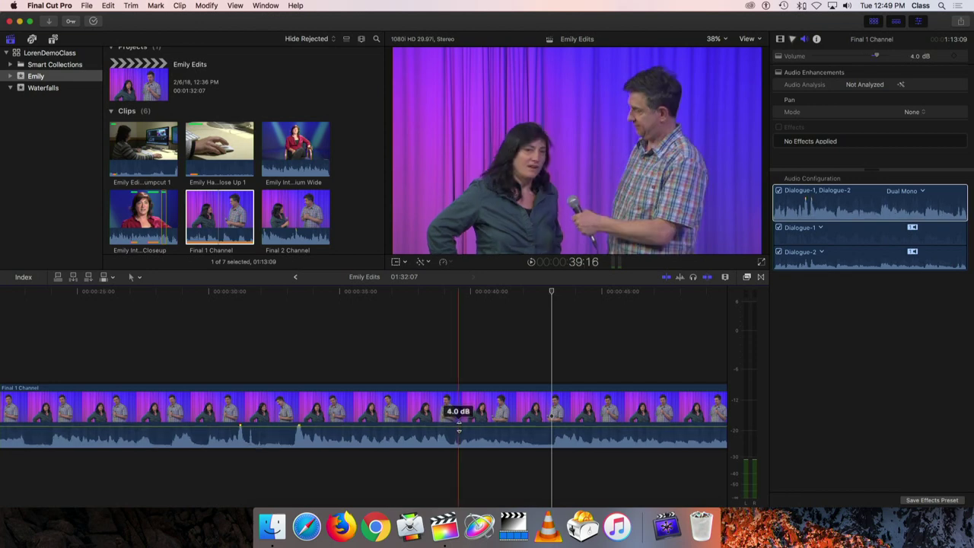
# Step: Expand the clip's audio components again, set Dialogue-1 to 6 dB and lower Dialogue-2 to silence
pyautogui.rightClick(508, 432)
pyautogui.click(545, 441)
pyautogui.moveTo(544, 435); pyautogui.dragTo(508, 439)
pyautogui.moveTo(510, 472); pyautogui.dragTo(511, 496)
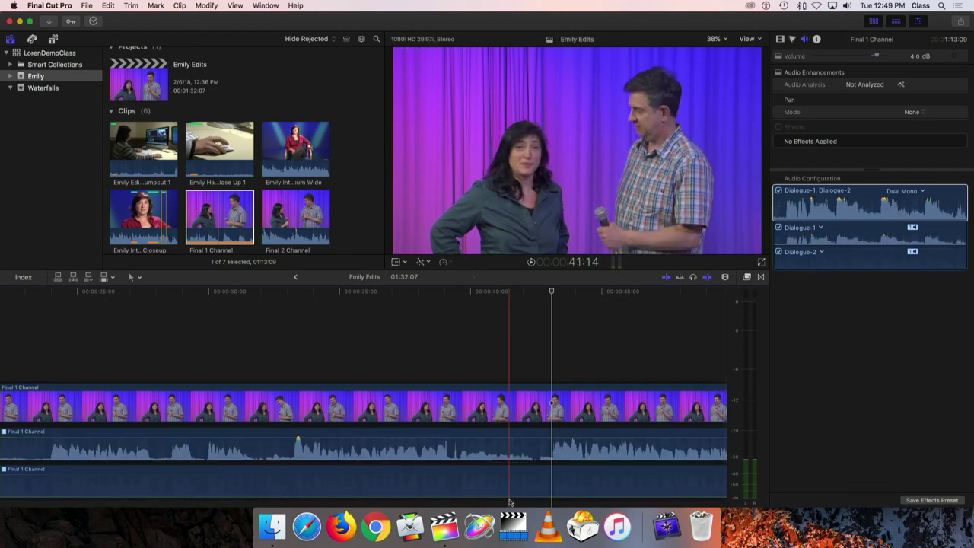
# Step: Add keyframe pairs to Dialogue-1 at about 39 and 43 seconds and raise the volume between them to 12 dB
pyautogui.moveTo(491, 438); pyautogui.dragTo(459, 442)
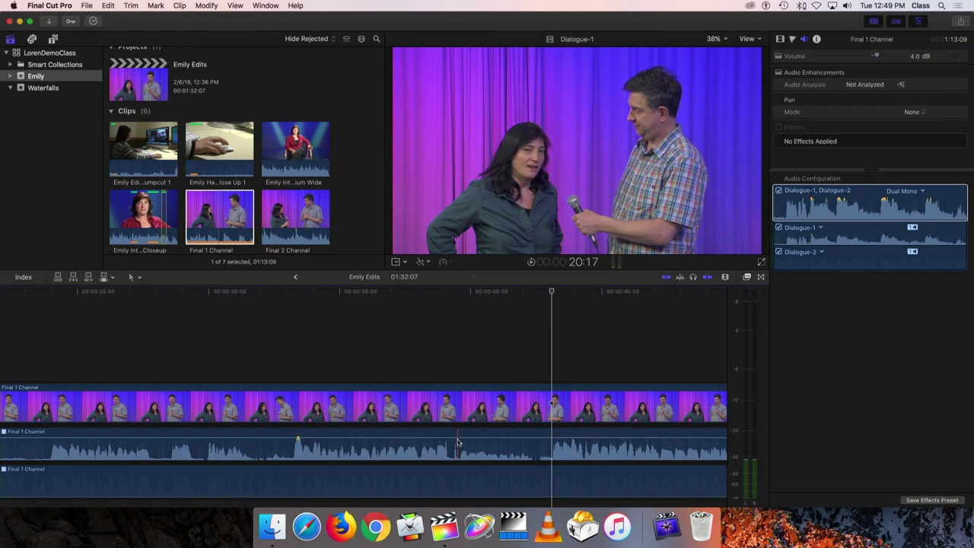
pyautogui.moveTo(459, 441); pyautogui.dragTo(459, 441)
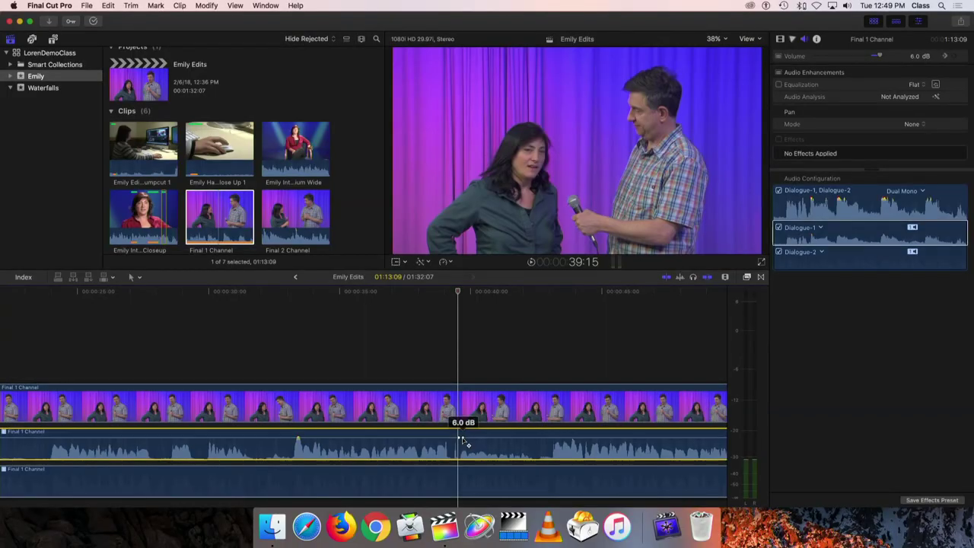
pyautogui.moveTo(463, 446); pyautogui.dragTo(548, 436)
pyautogui.moveTo(462, 439); pyautogui.dragTo(465, 442)
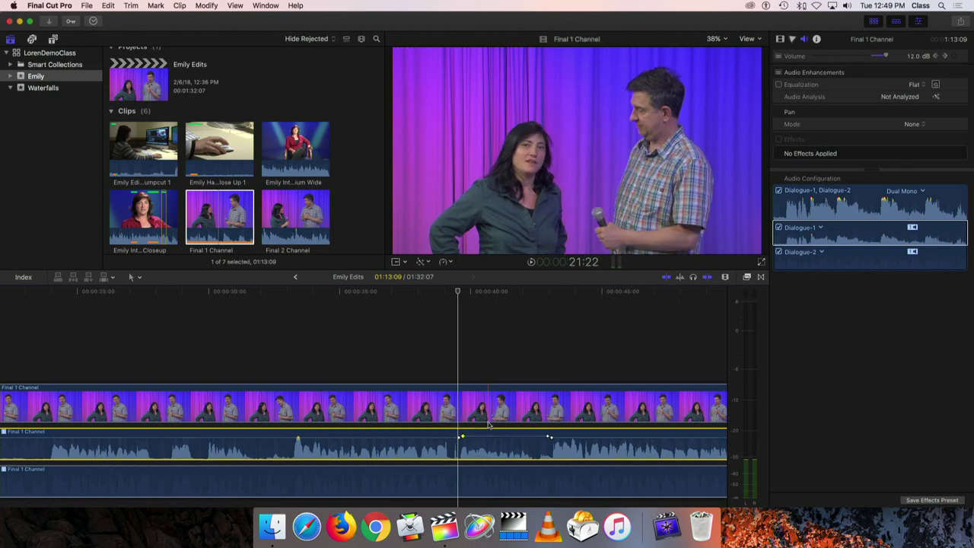
pyautogui.click(549, 436)
pyautogui.moveTo(549, 436); pyautogui.dragTo(553, 442)
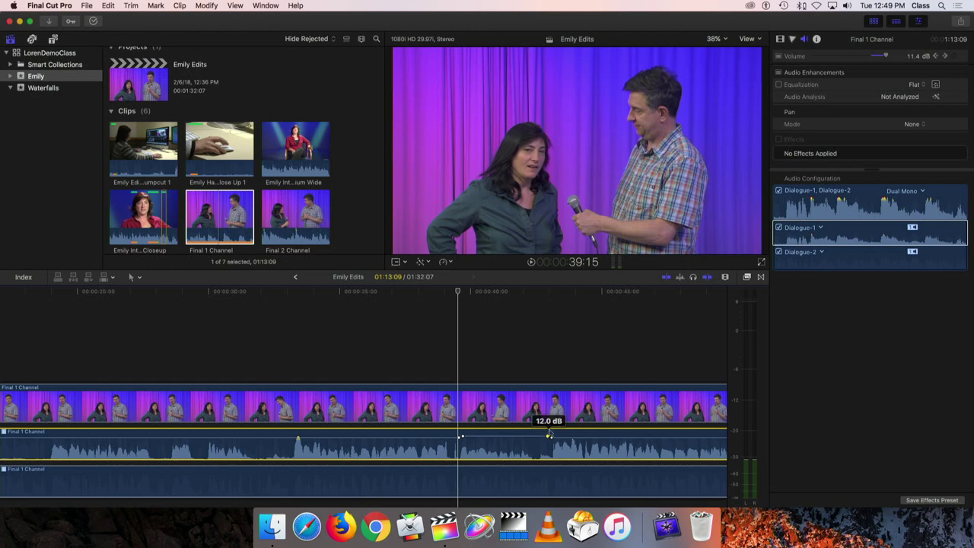
# Step: Lower the first Dialogue-1 keyframe slightly and play the adjusted section from about 36 seconds
pyautogui.moveTo(459, 293); pyautogui.dragTo(391, 295)
pyautogui.click(460, 437)
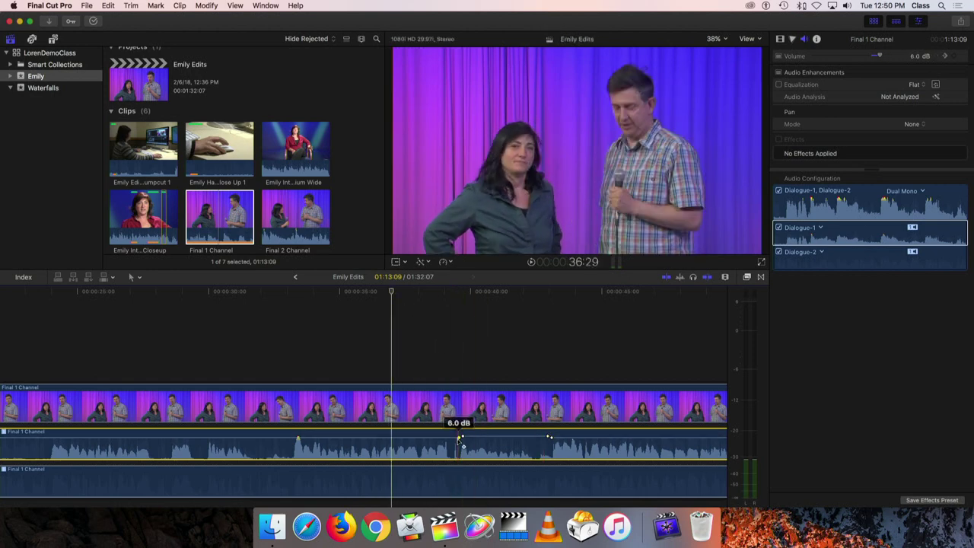
pyautogui.click(427, 297)
pyautogui.moveTo(427, 297); pyautogui.dragTo(379, 295)
pyautogui.press('space')
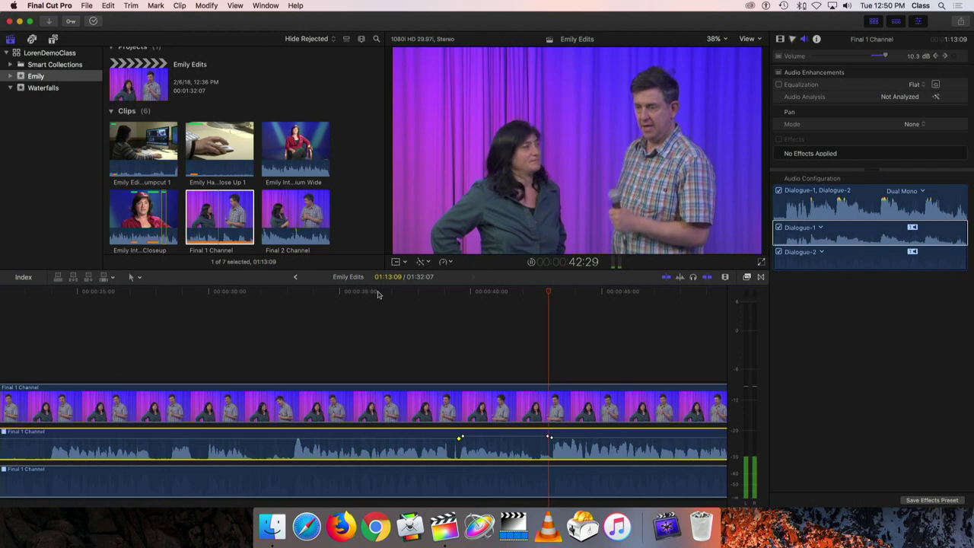
pyautogui.press('space')
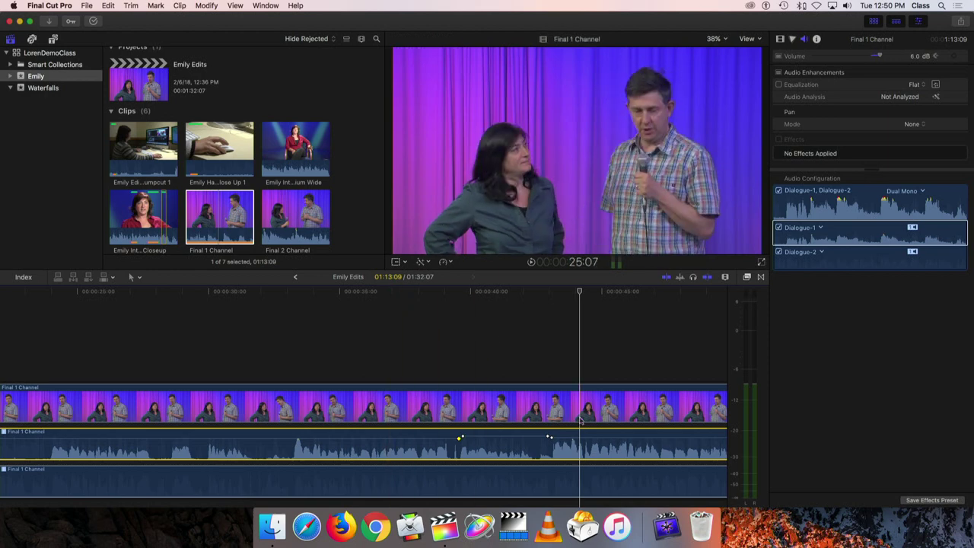
# Step: Add two Dialogue-1 keyframes at about 51 seconds and raise the second one to 12 dB
pyautogui.hscroll(-2, 532, 419)
pyautogui.hscroll(3, 576, 421)
pyautogui.hscroll(5, 576, 421)
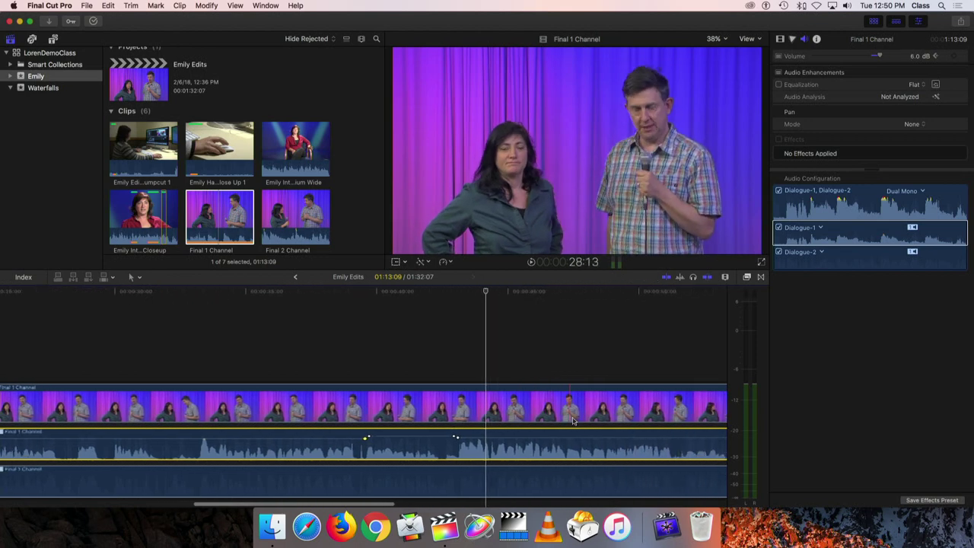
pyautogui.hscroll(5, 573, 421)
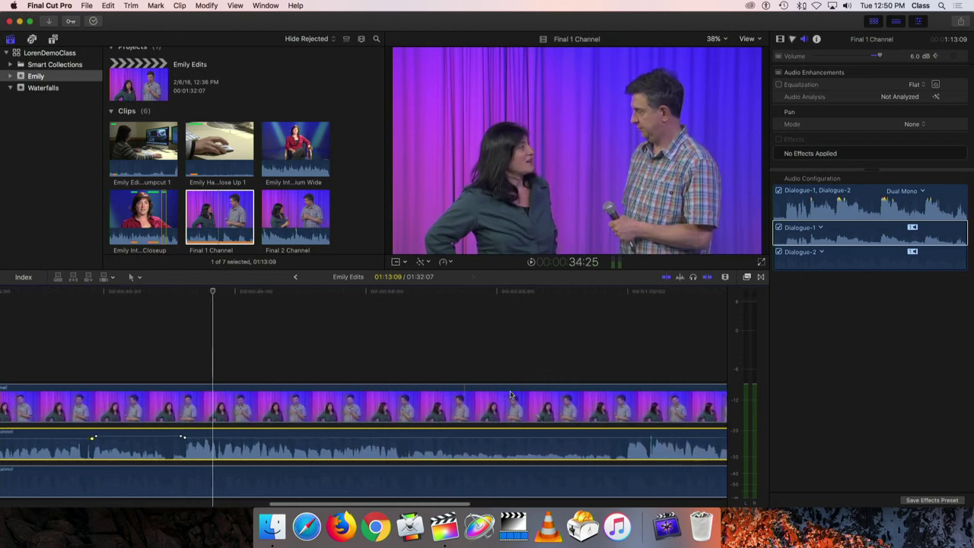
pyautogui.moveTo(407, 299); pyautogui.dragTo(338, 296)
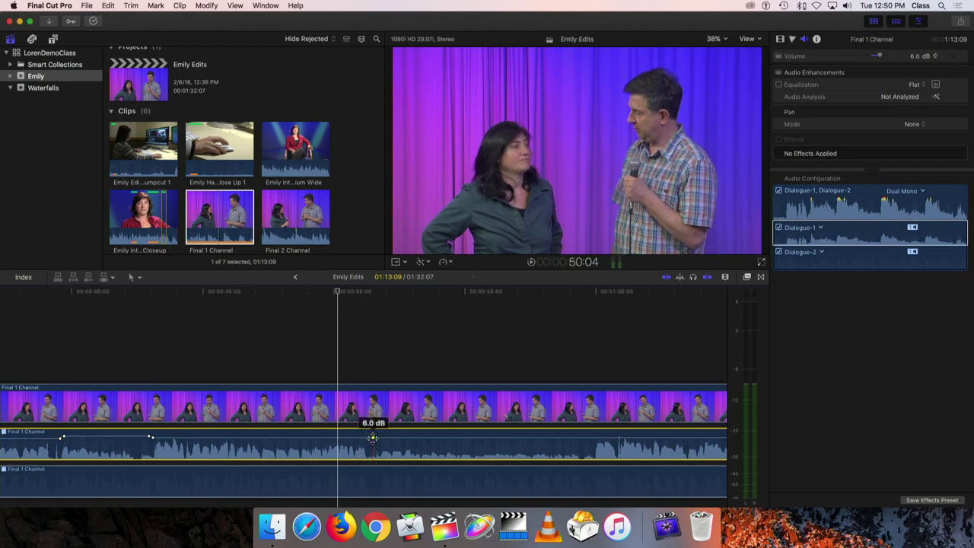
pyautogui.keyDown('alt'); pyautogui.click(372, 437); pyautogui.keyUp('alt')
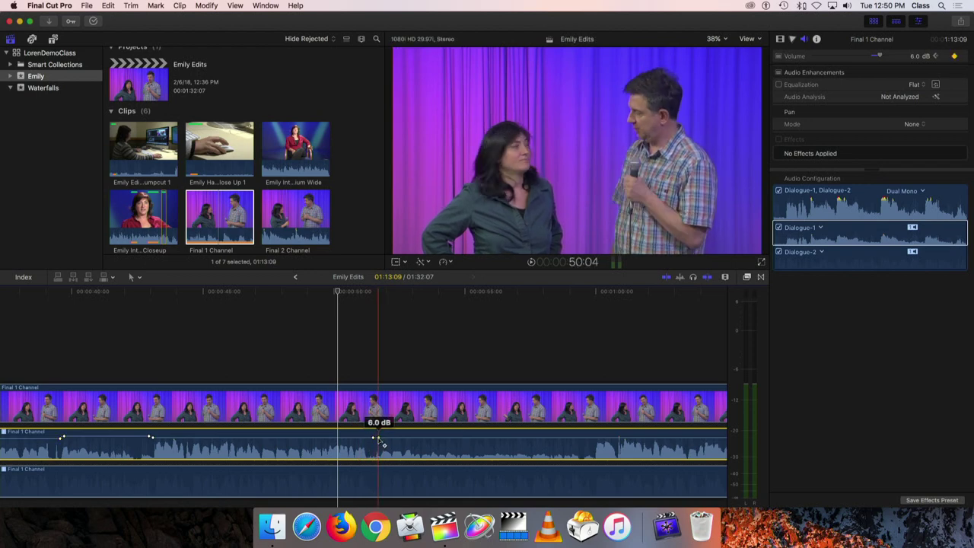
pyautogui.moveTo(378, 439); pyautogui.dragTo(379, 436)
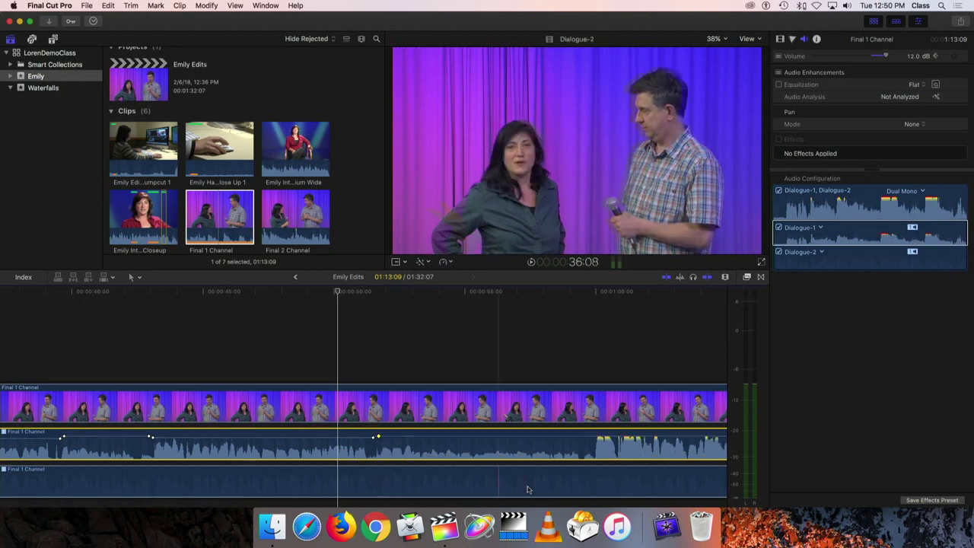
# Step: Add two Dialogue-1 keyframes at about 59:23 and lower the second one to reduce the volume of the section after it
pyautogui.click(590, 439)
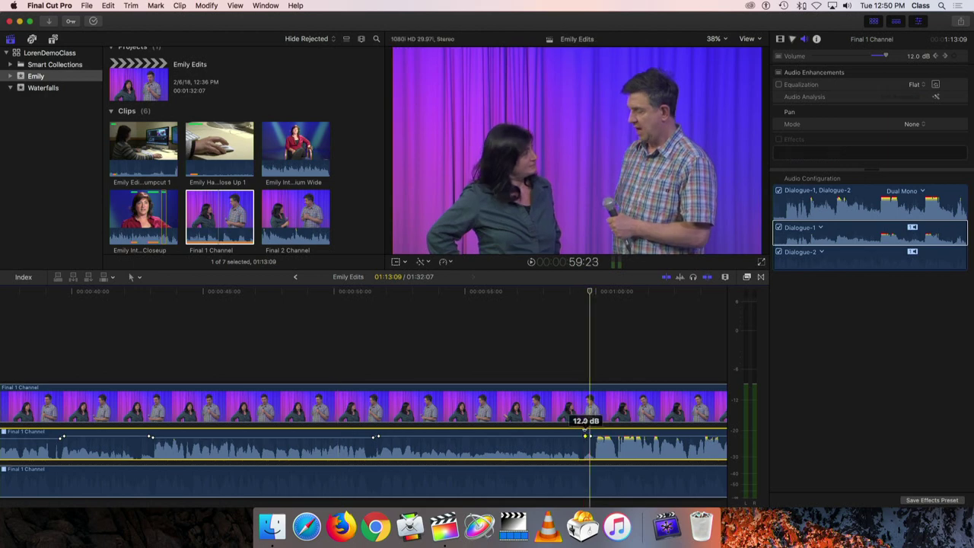
pyautogui.moveTo(593, 439); pyautogui.dragTo(590, 442)
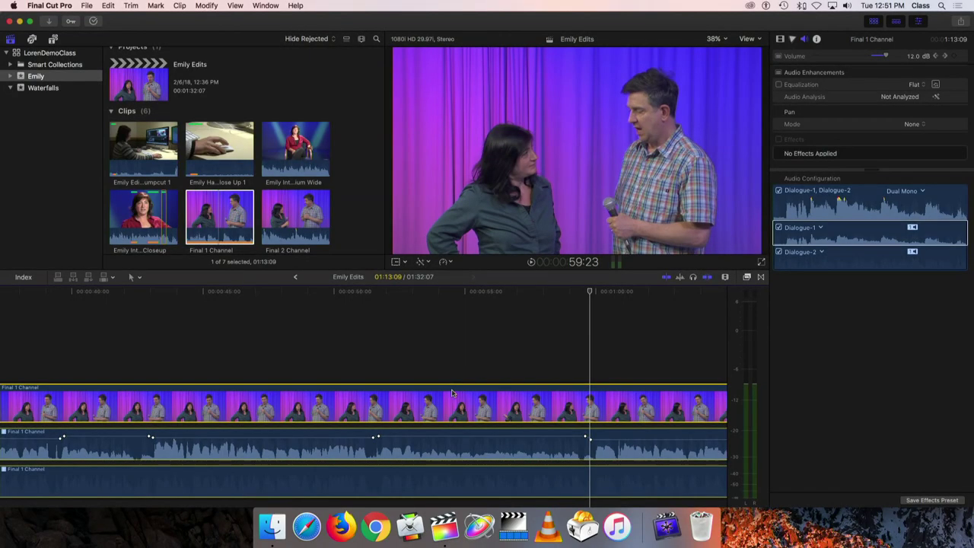
# Step: Remove the Final 1 Channel clip from the timeline and place the Final 2 Channel clip after the last interview closeup
pyautogui.click(451, 392)
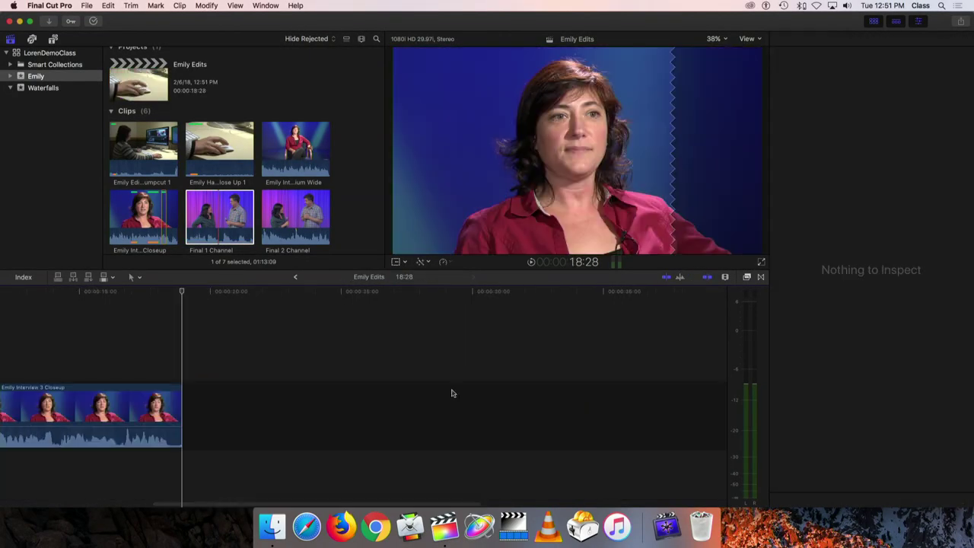
pyautogui.click(300, 218)
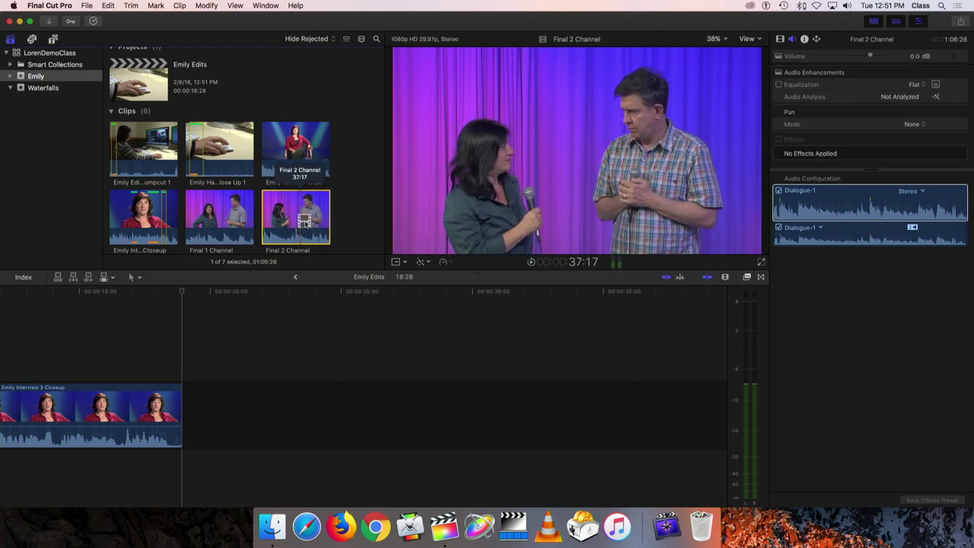
pyautogui.moveTo(316, 281); pyautogui.dragTo(257, 361)
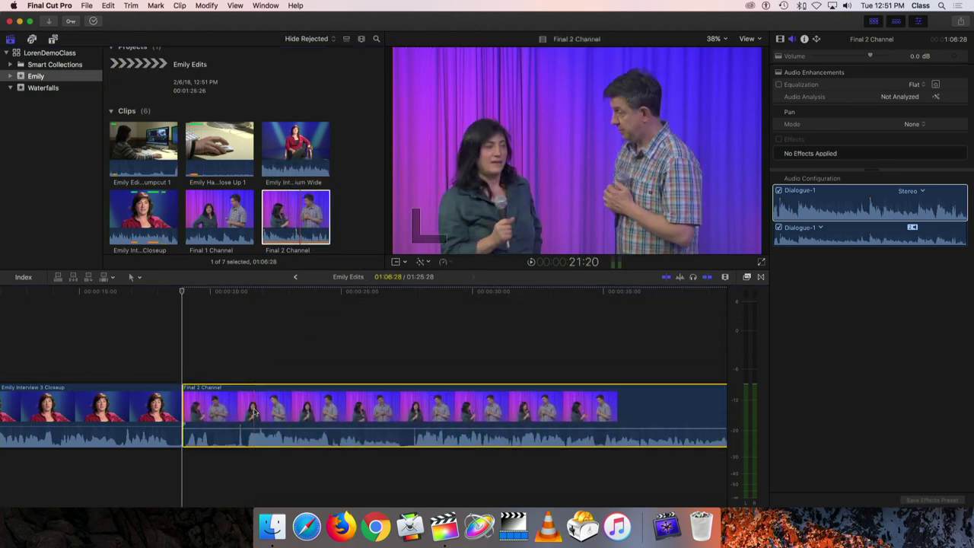
# Step: Play the Final 2 Channel clip from about 23:18 to compare the two speakers' audio channels
pyautogui.click(322, 296)
pyautogui.moveTo(322, 296); pyautogui.dragTo(305, 296)
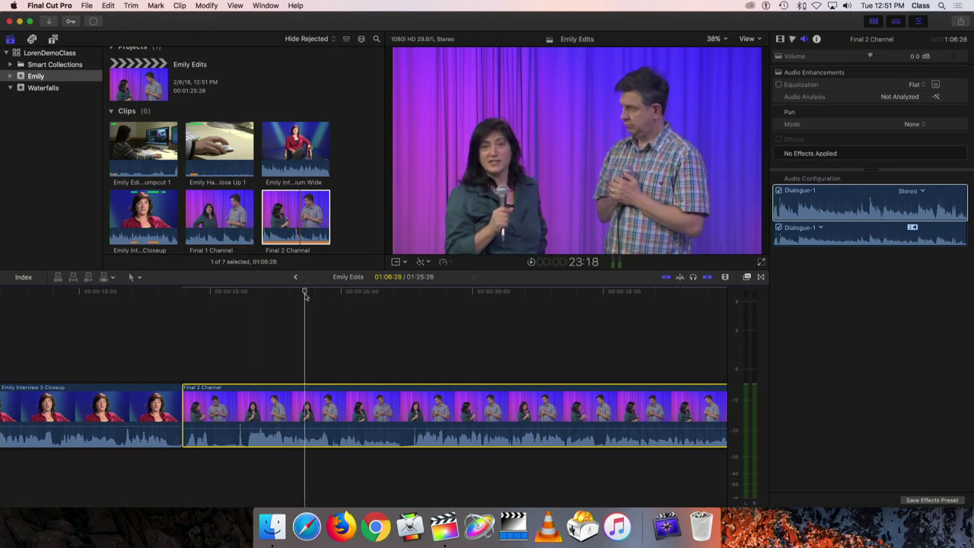
pyautogui.press('space')
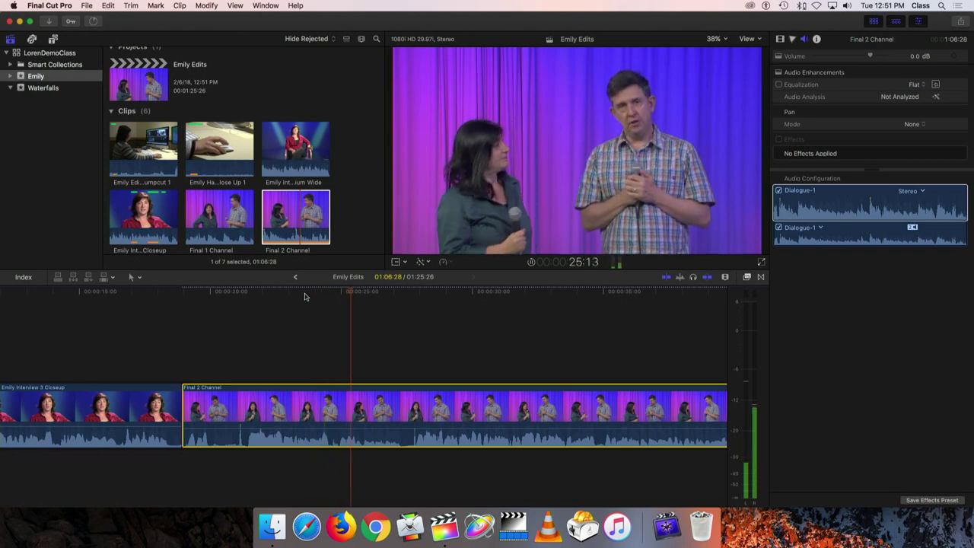
pyautogui.press('space')
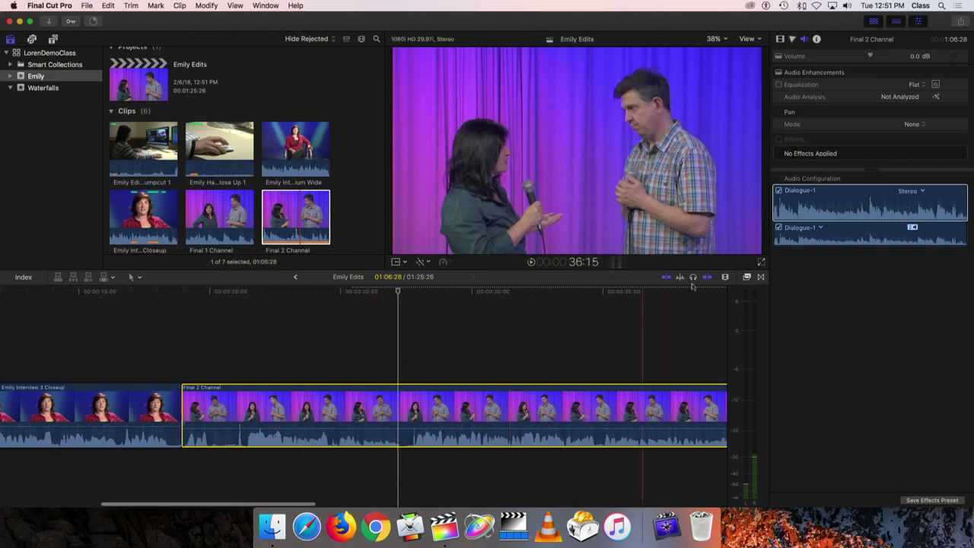
# Step: Set the Final 2 Channel clip's audio configuration to Dual Mono and expand its audio components in the timeline
pyautogui.click(911, 201)
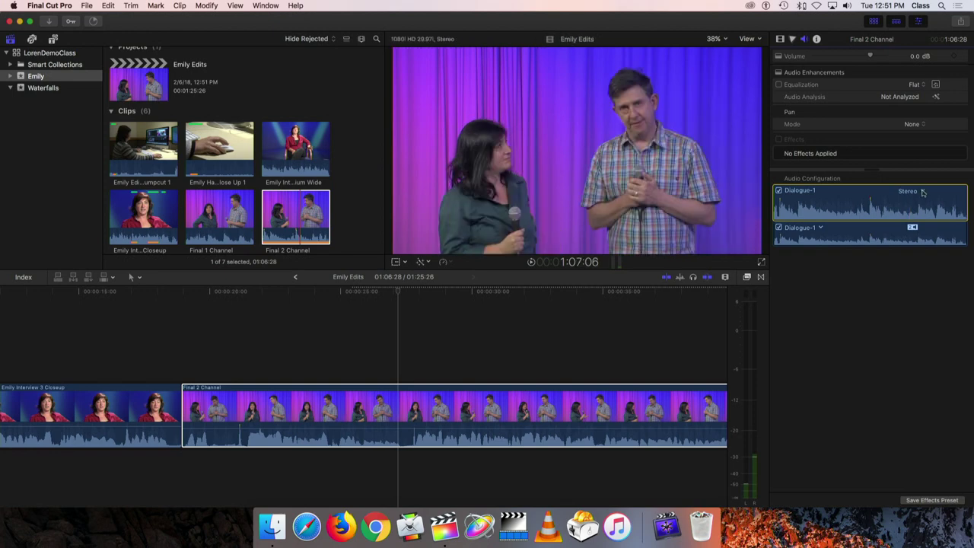
pyautogui.click(923, 194)
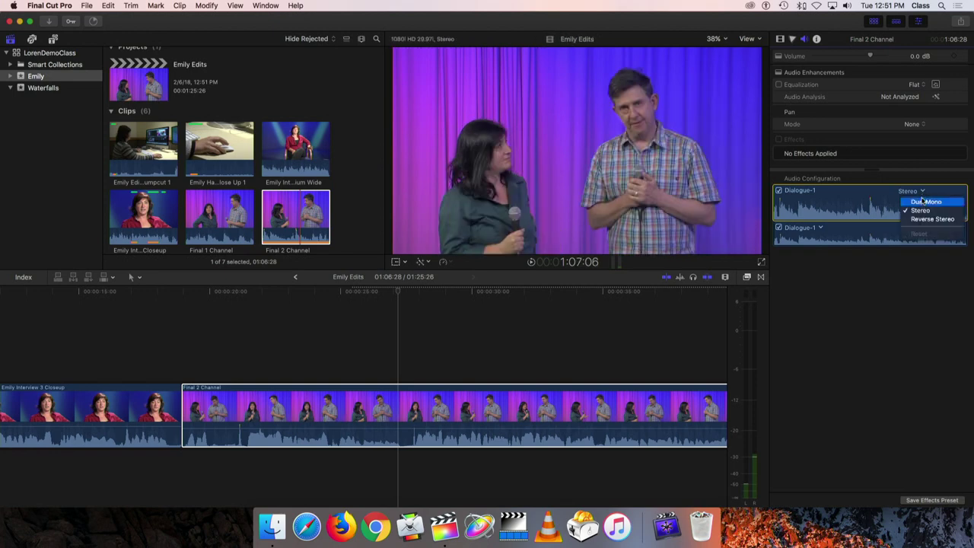
pyautogui.click(926, 202)
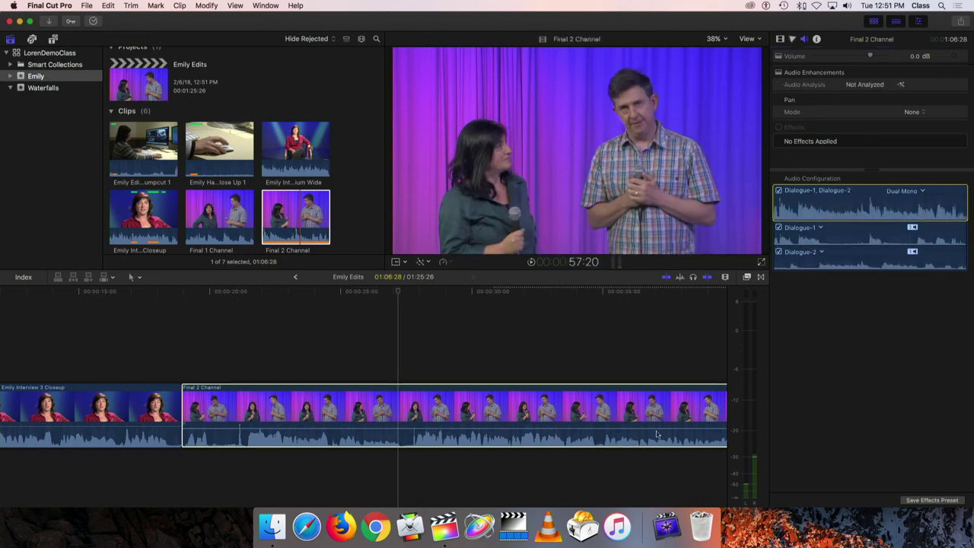
pyautogui.rightClick(524, 403)
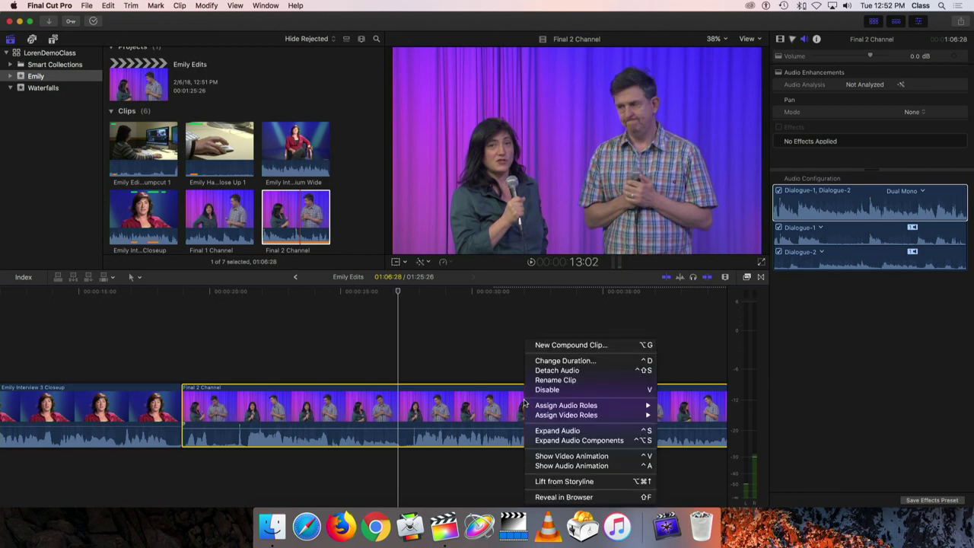
pyautogui.click(565, 445)
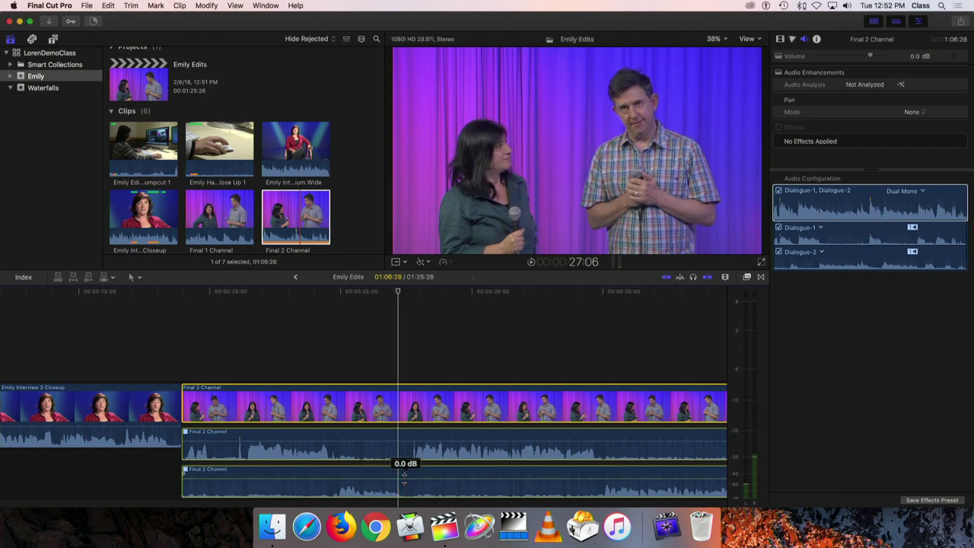
# Step: Raise the volume of the Final 2 Channel clip's Dialogue-2 component and play the clip from about 26:02
pyautogui.moveTo(404, 476); pyautogui.dragTo(404, 471)
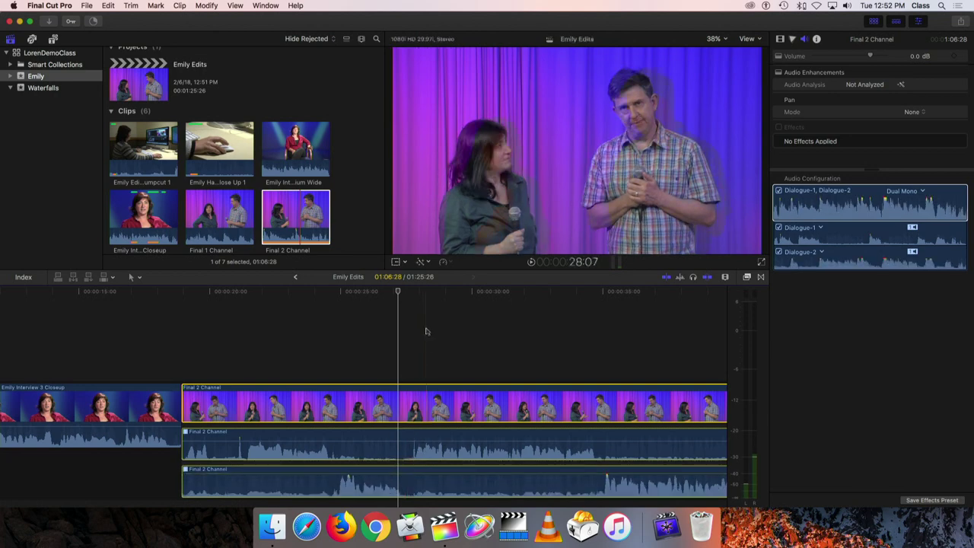
pyautogui.click(357, 294)
pyautogui.moveTo(368, 297); pyautogui.dragTo(371, 297)
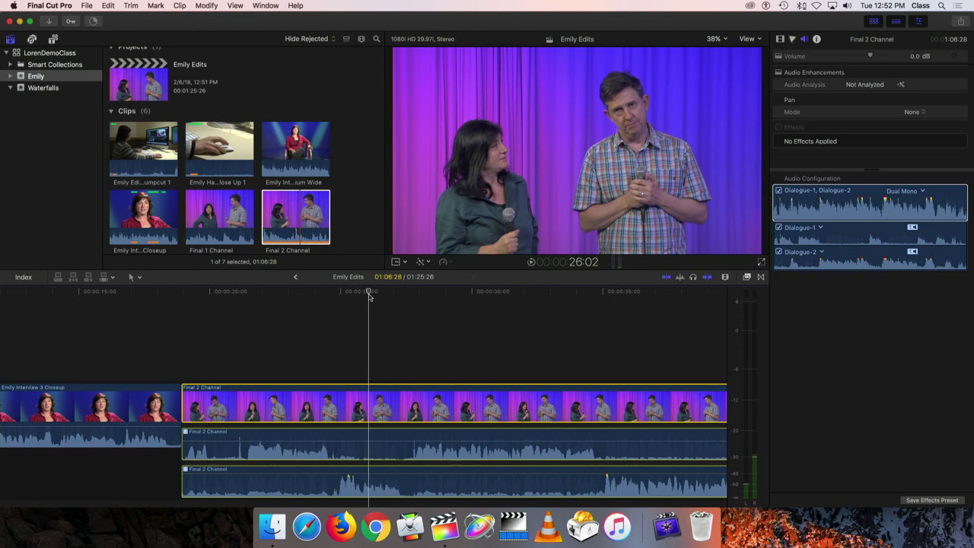
pyautogui.press('space')
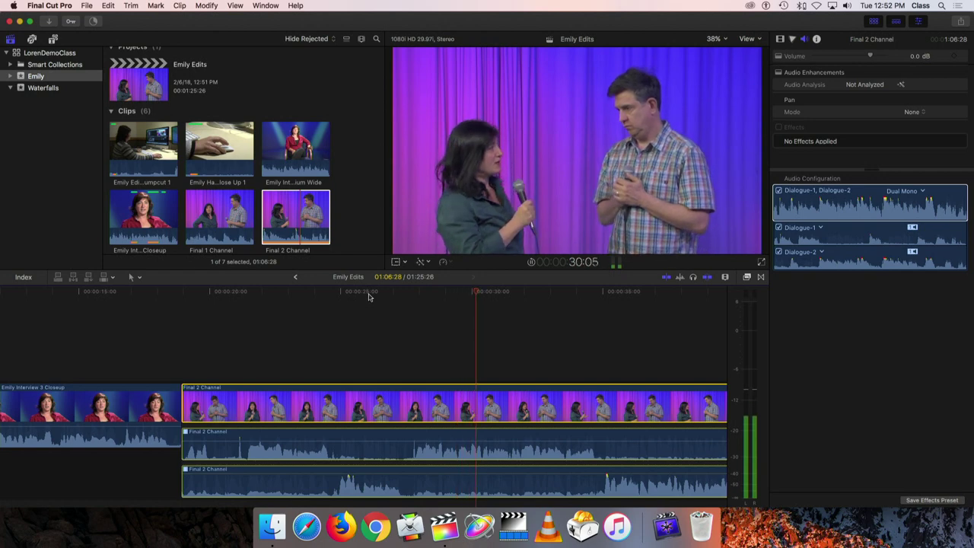
pyautogui.press('space')
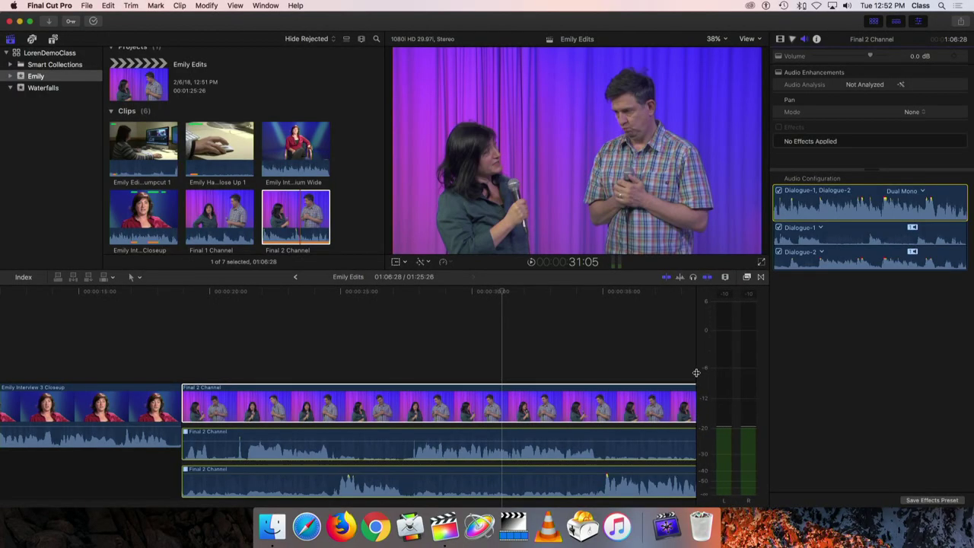
# Step: Widen the timeline's audio meters, and hide and show the inspector twice, leaving it open
pyautogui.moveTo(695, 357)
pyautogui.mouseDown()
pyautogui.moveTo(653, 358)
pyautogui.moveTo(692, 358)
pyautogui.mouseUp()
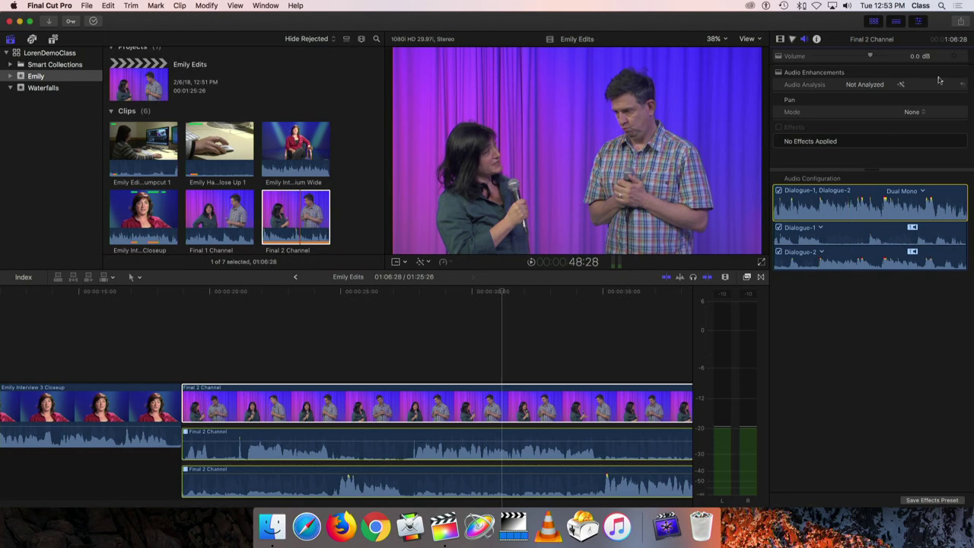
pyautogui.click(918, 24)
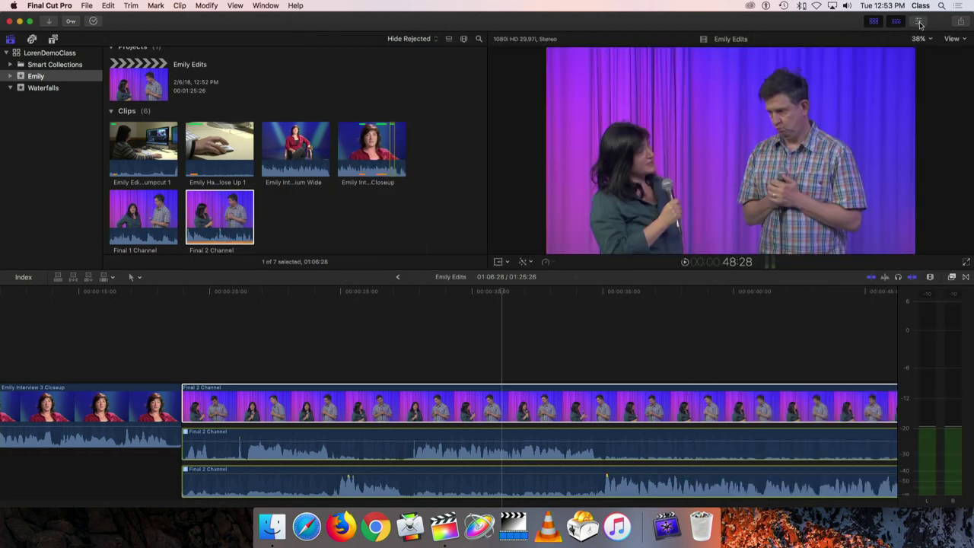
pyautogui.click(920, 23)
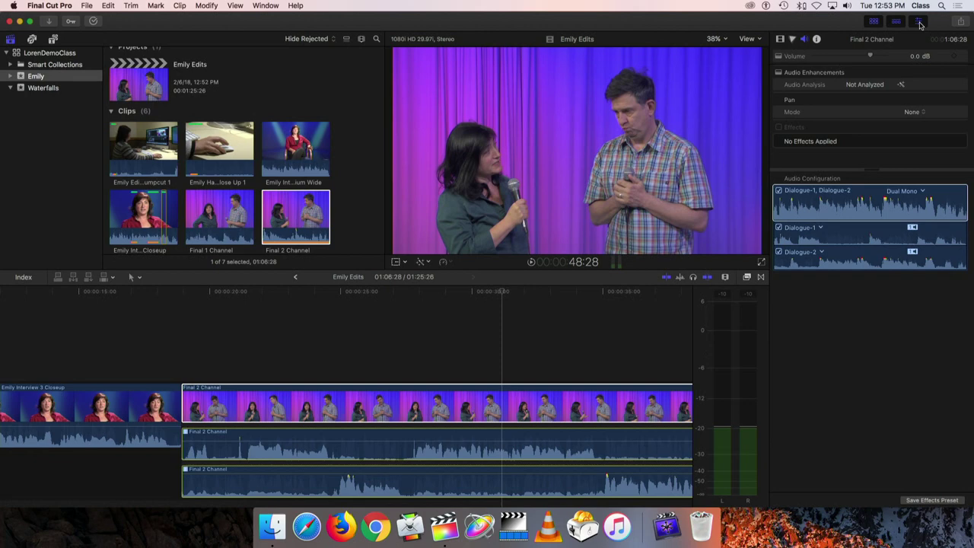
pyautogui.click(920, 24)
pyautogui.click(919, 23)
# Step: Set the second interview closeup clip's audio configuration to Dual Mono and expand its audio components in the timeline
pyautogui.click(141, 399)
pyautogui.hscroll(-3, 140, 397)
pyautogui.hscroll(-10, 139, 398)
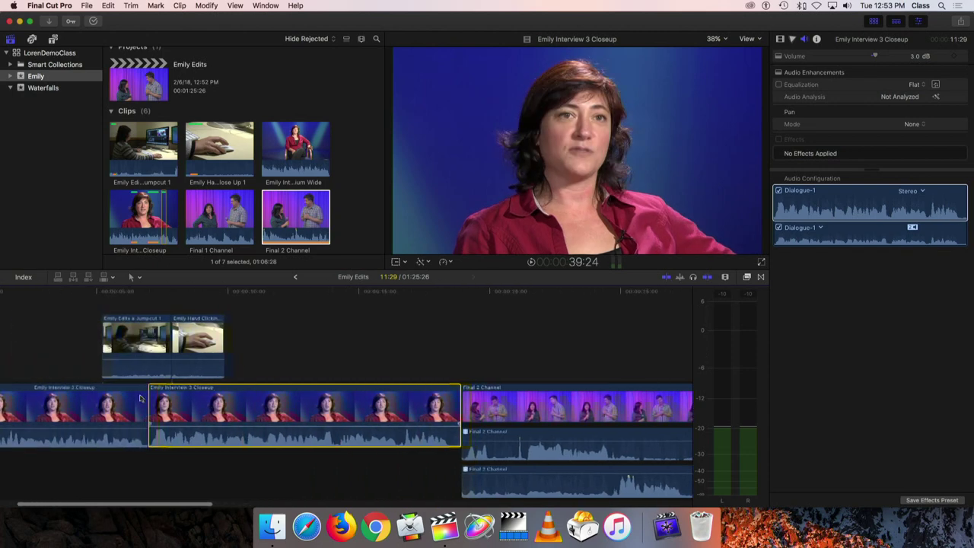
pyautogui.click(898, 200)
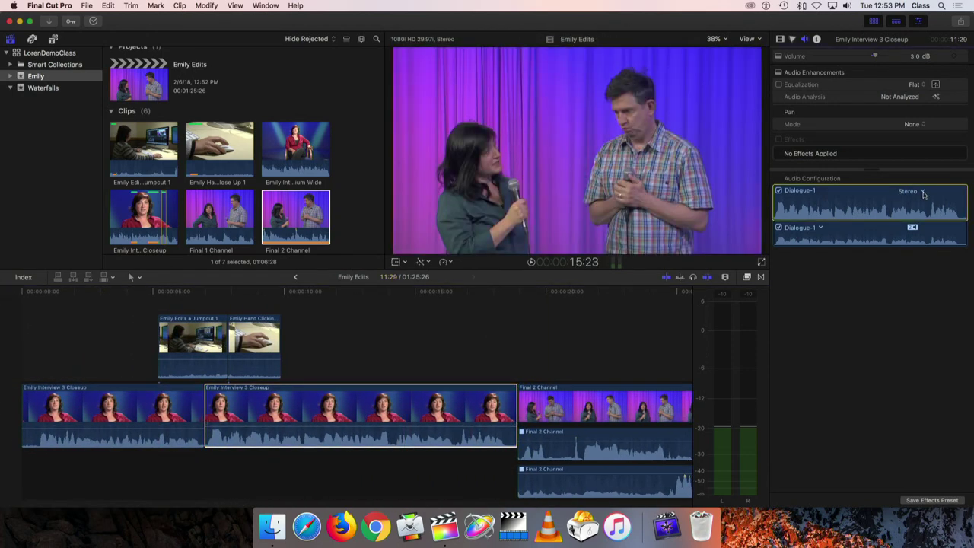
pyautogui.click(923, 192)
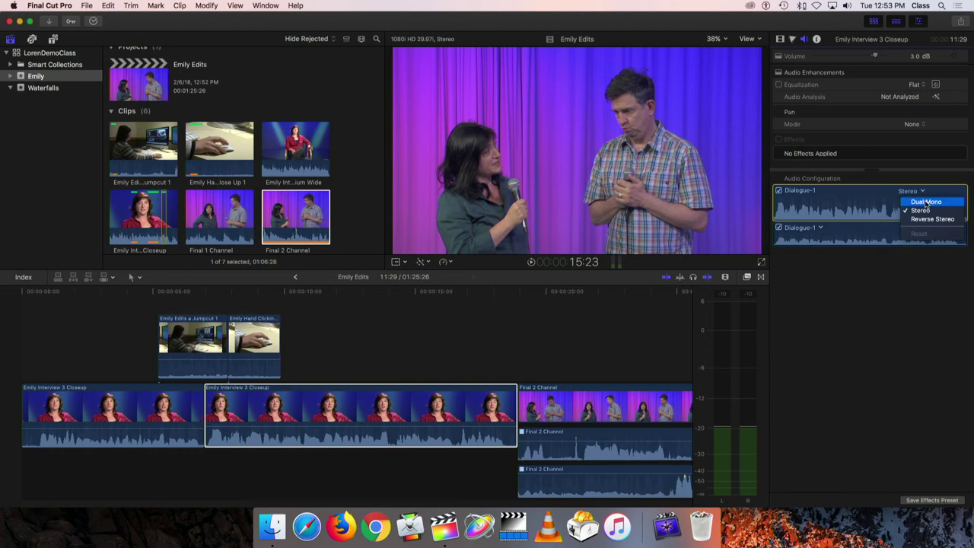
pyautogui.click(926, 202)
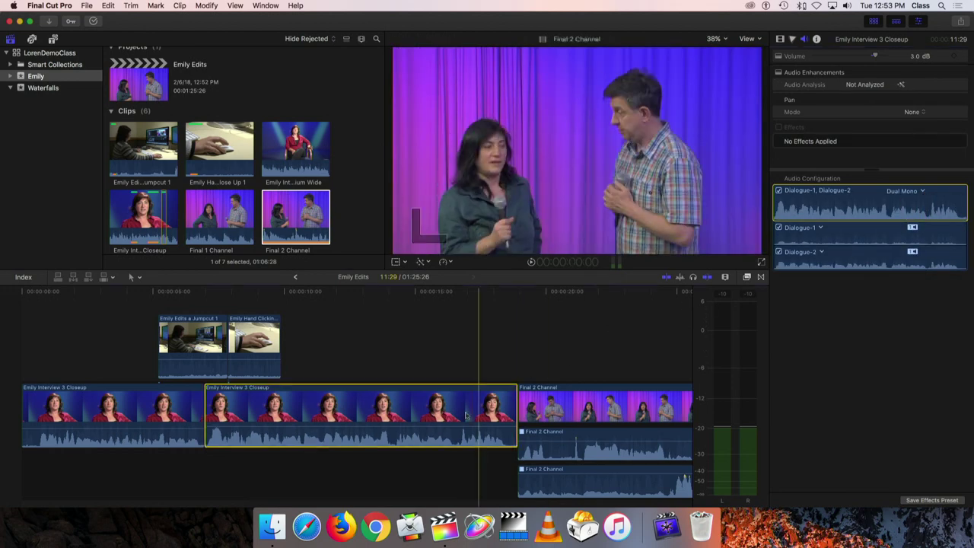
pyautogui.rightClick(372, 411)
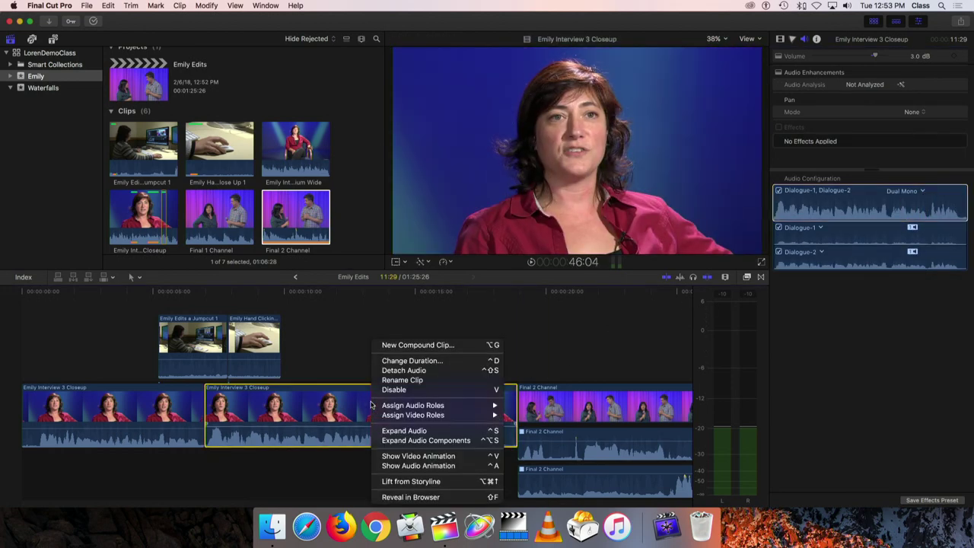
pyautogui.click(418, 440)
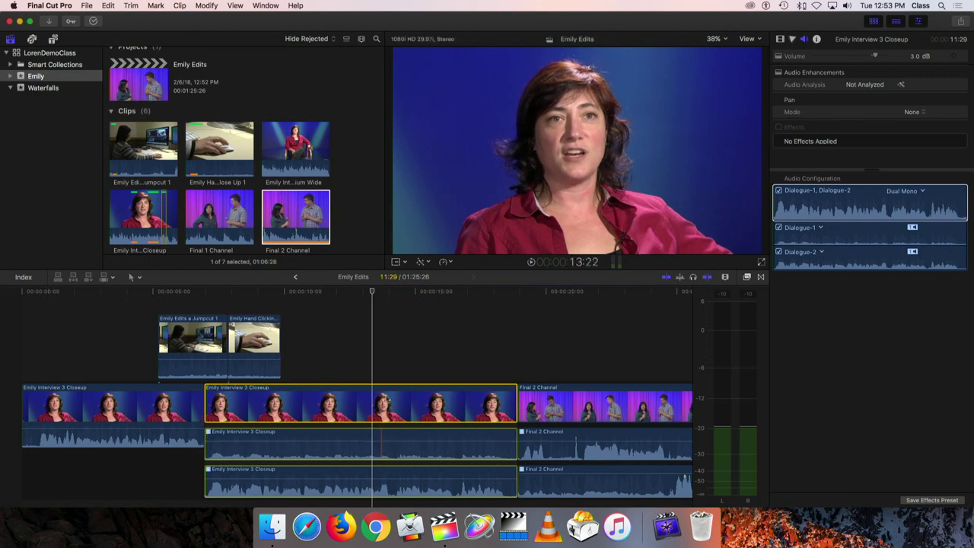
# Step: Play the second interview closeup clip from about 11:00 and lower its Dialogue-1 component to silence
pyautogui.moveTo(331, 292); pyautogui.dragTo(311, 296)
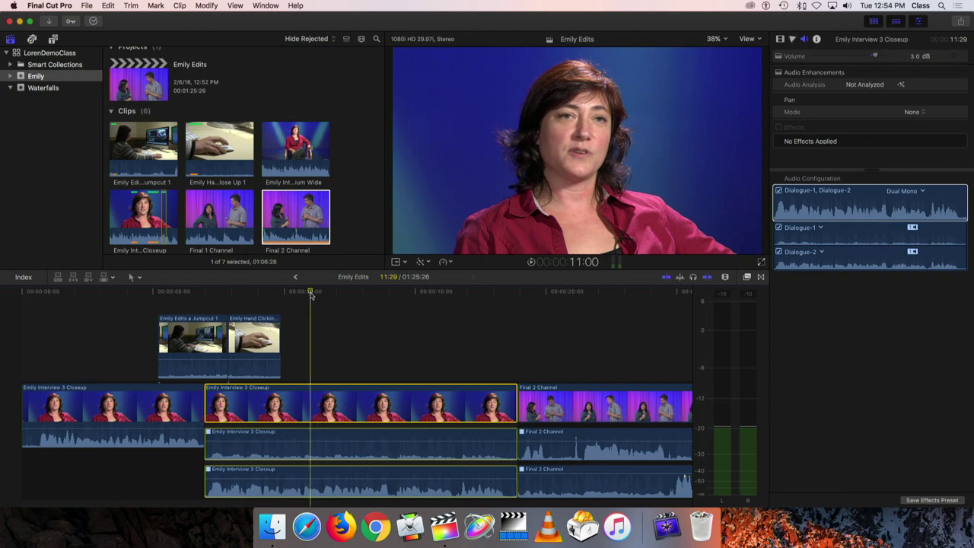
pyautogui.press('space')
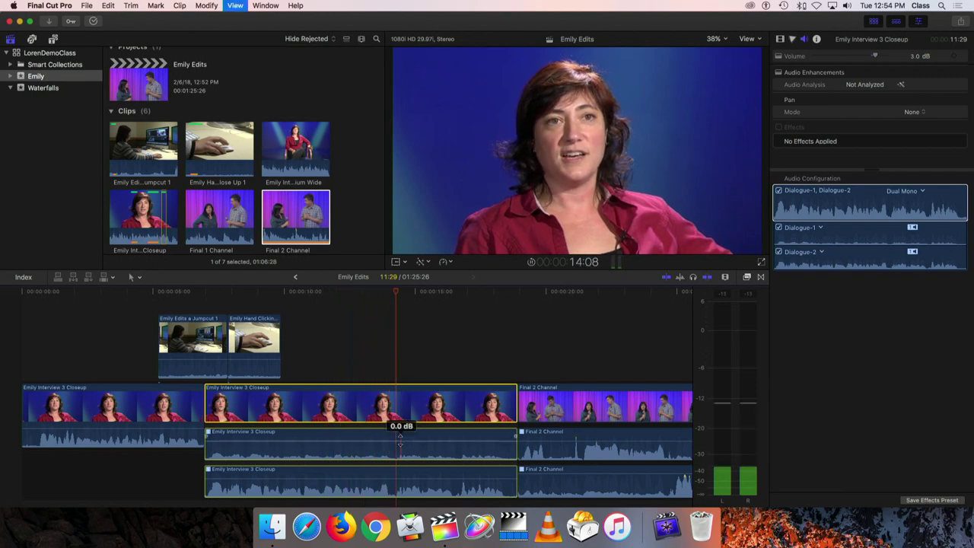
pyautogui.moveTo(400, 442); pyautogui.dragTo(400, 460)
# Step: Replay the second interview closeup clip from about 9:27 to check its remaining audio channel
pyautogui.click(389, 293)
pyautogui.moveTo(389, 292); pyautogui.dragTo(287, 292)
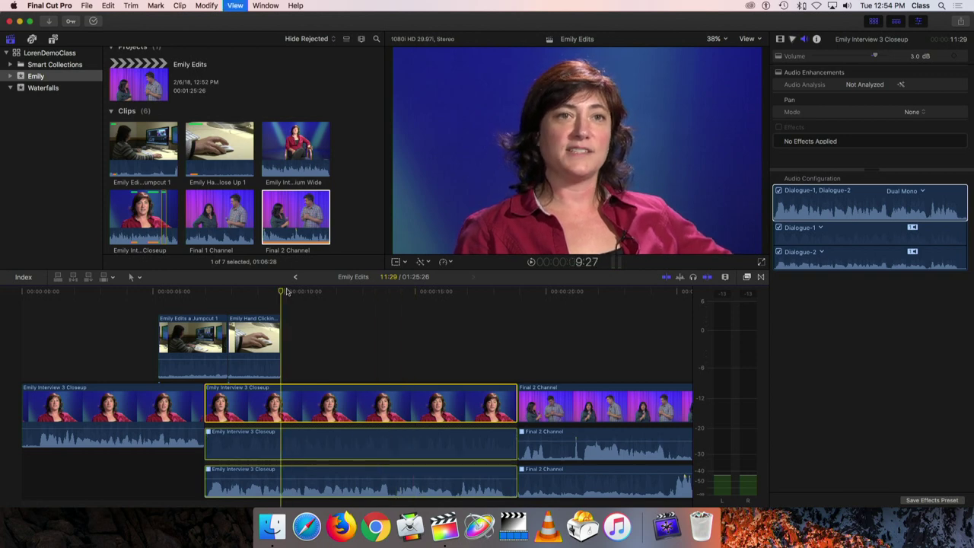
pyautogui.press('space')
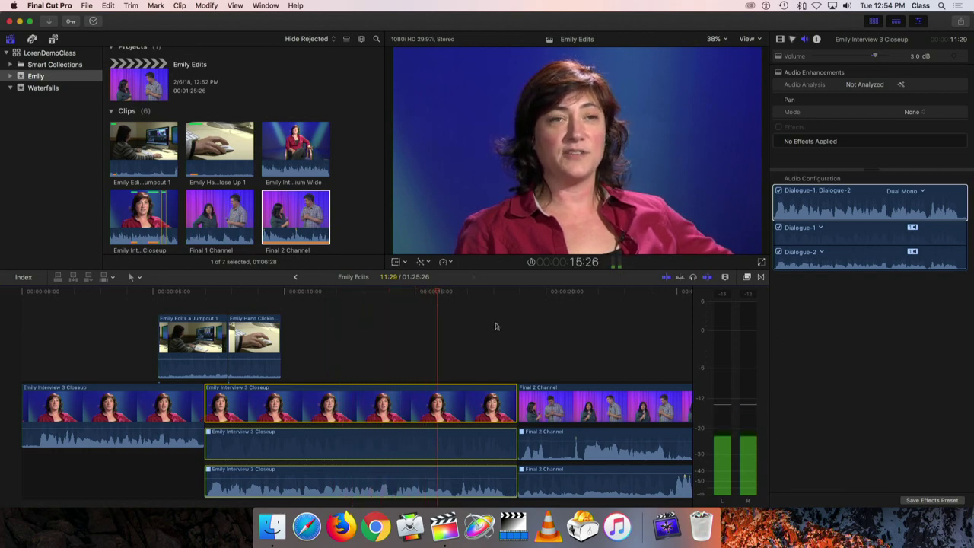
# Step: Collapse the audio components of the Final 2 Channel clip in the timeline
pyautogui.hscroll(10, 545, 337)
pyautogui.click(544, 338)
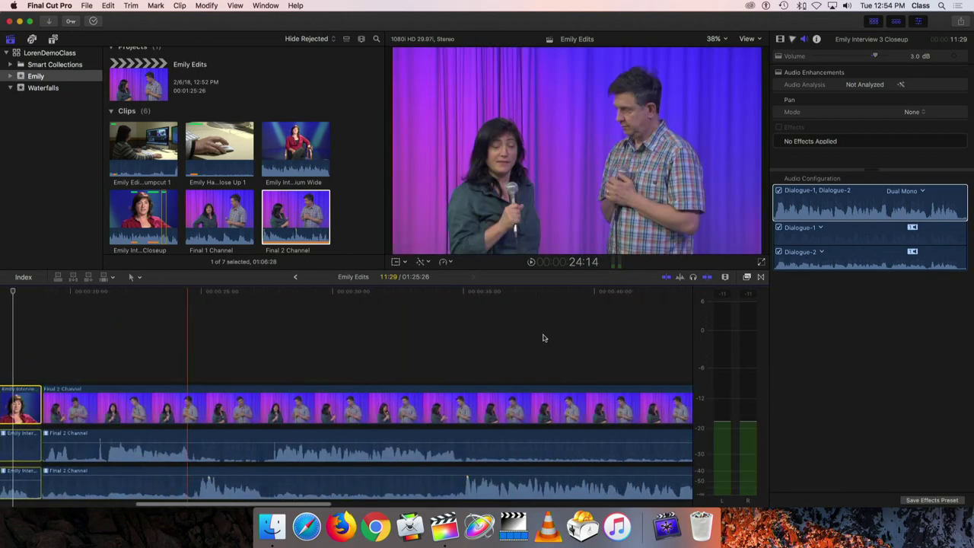
pyautogui.hscroll(-5, 543, 338)
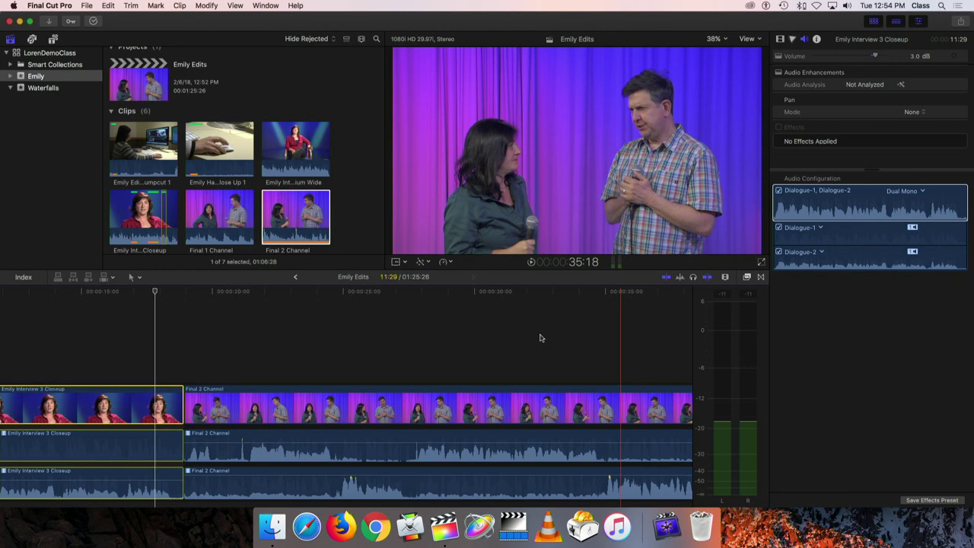
pyautogui.click(535, 392)
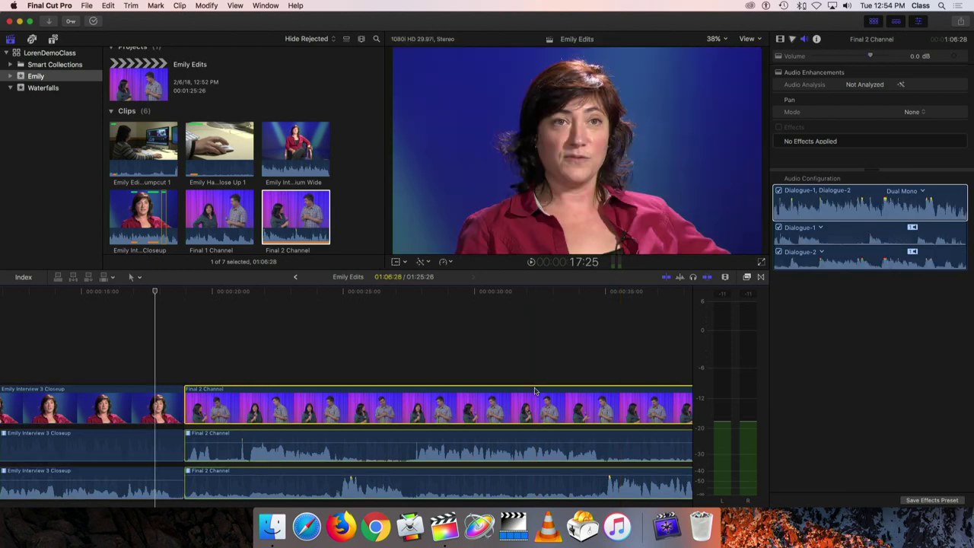
pyautogui.rightClick(535, 391)
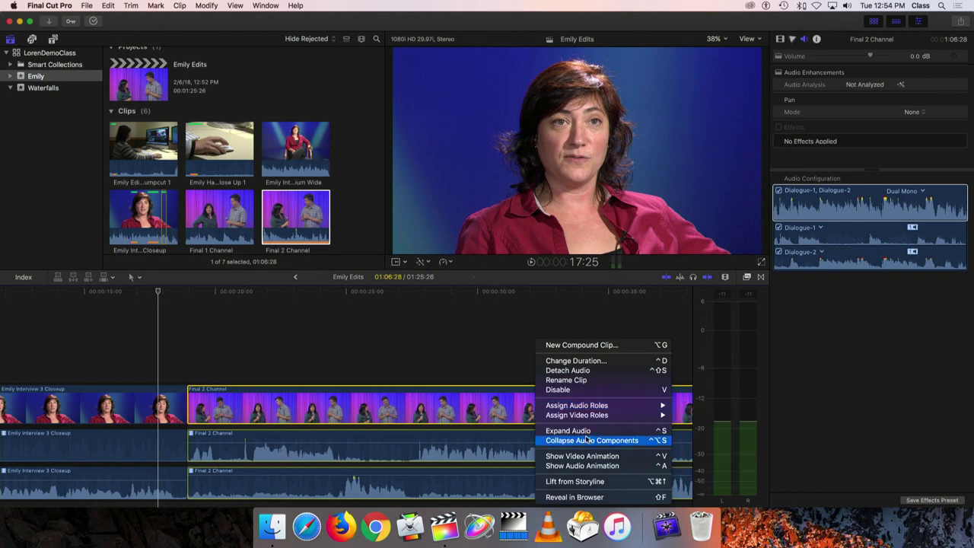
pyautogui.click(588, 441)
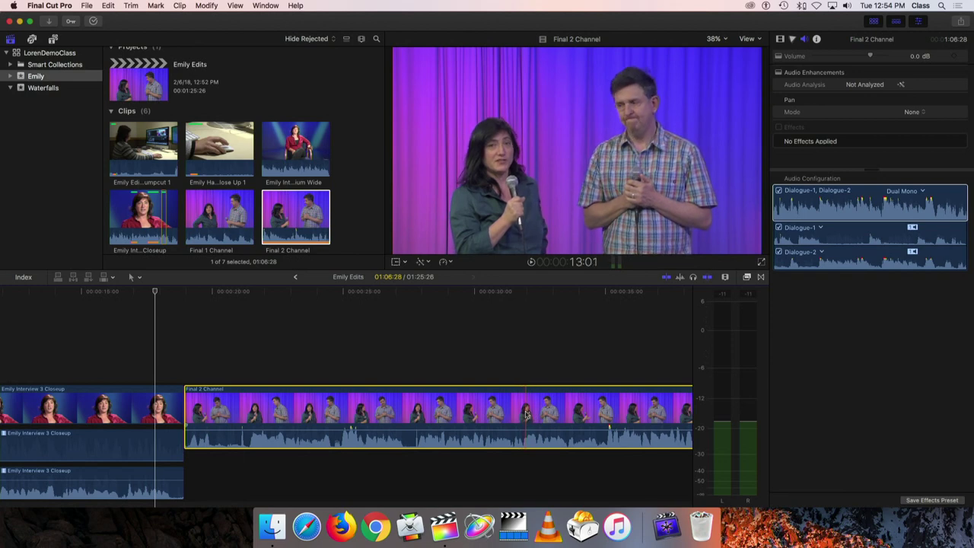
# Step: Detach the audio from the Final 2 Channel clip and select the audio and video parts separately
pyautogui.rightClick(526, 415)
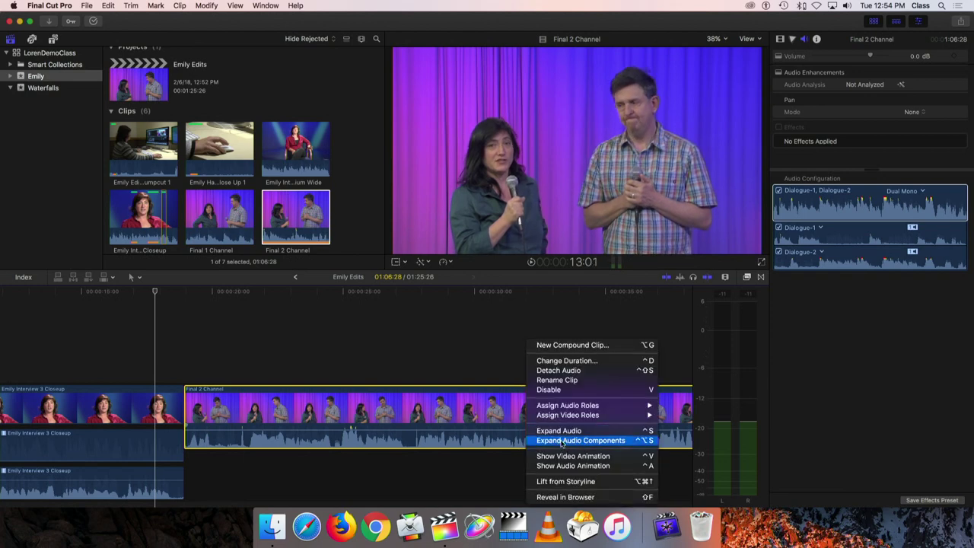
pyautogui.click(568, 372)
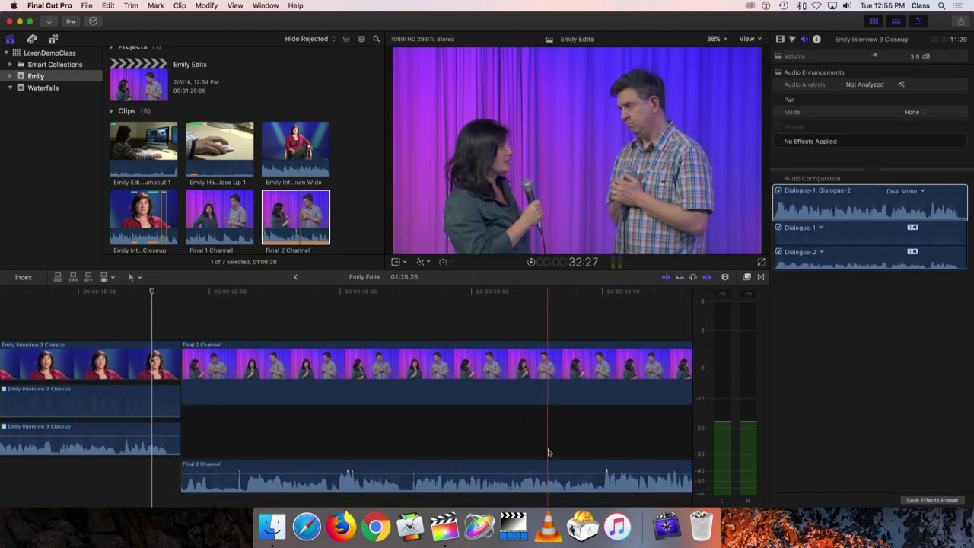
pyautogui.click(548, 473)
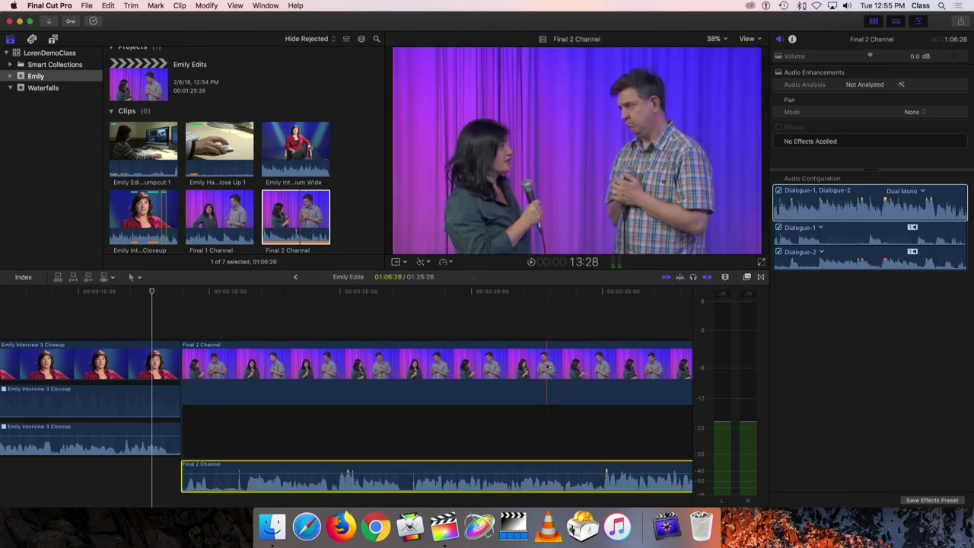
pyautogui.click(546, 367)
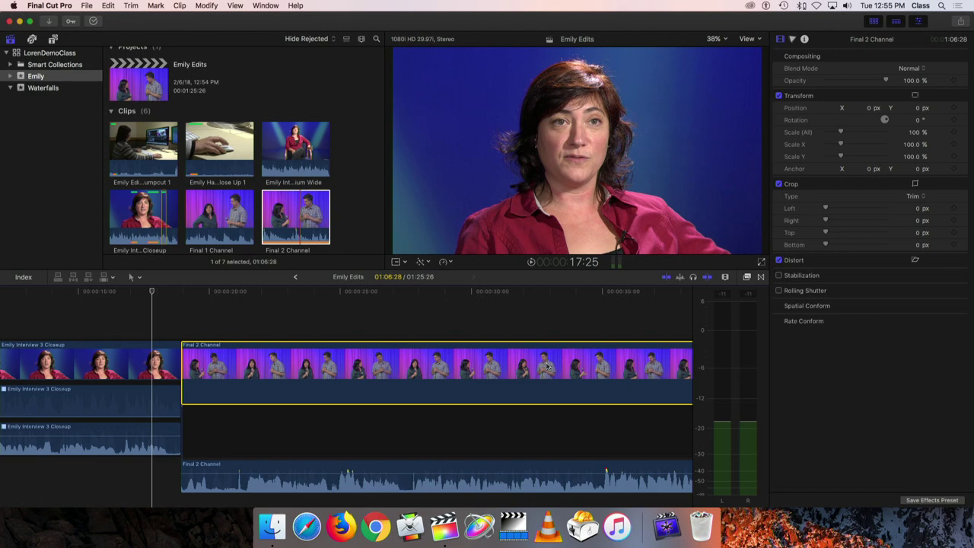
# Step: Shift the detached Final 2 Channel audio about 20 frames later than its video and play from about 25:03
pyautogui.click(525, 464)
pyautogui.moveTo(526, 464); pyautogui.dragTo(545, 468)
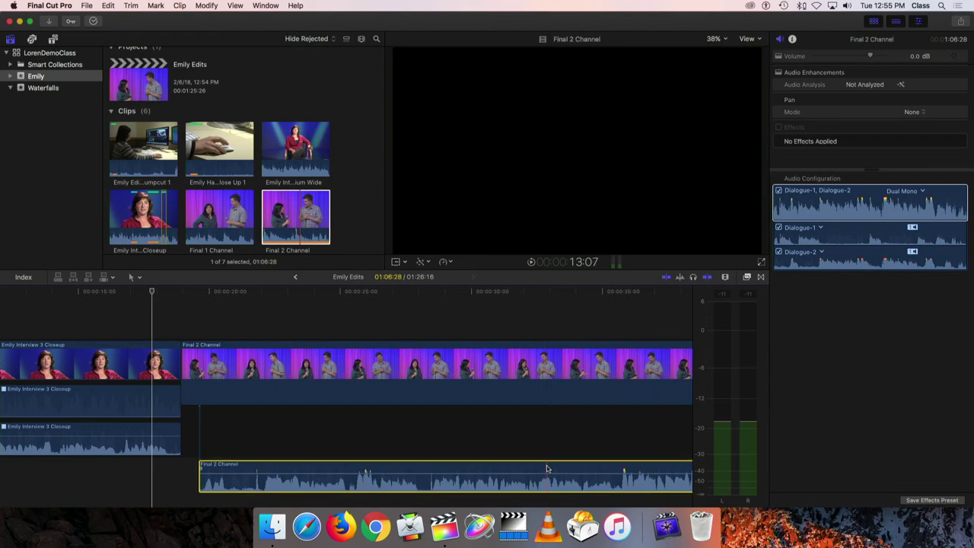
pyautogui.moveTo(487, 297); pyautogui.dragTo(343, 297)
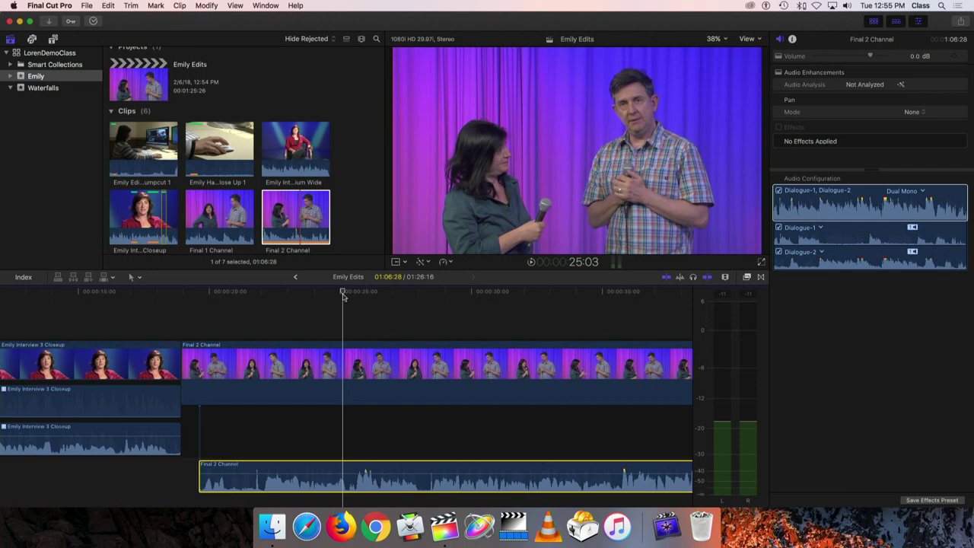
pyautogui.press('space')
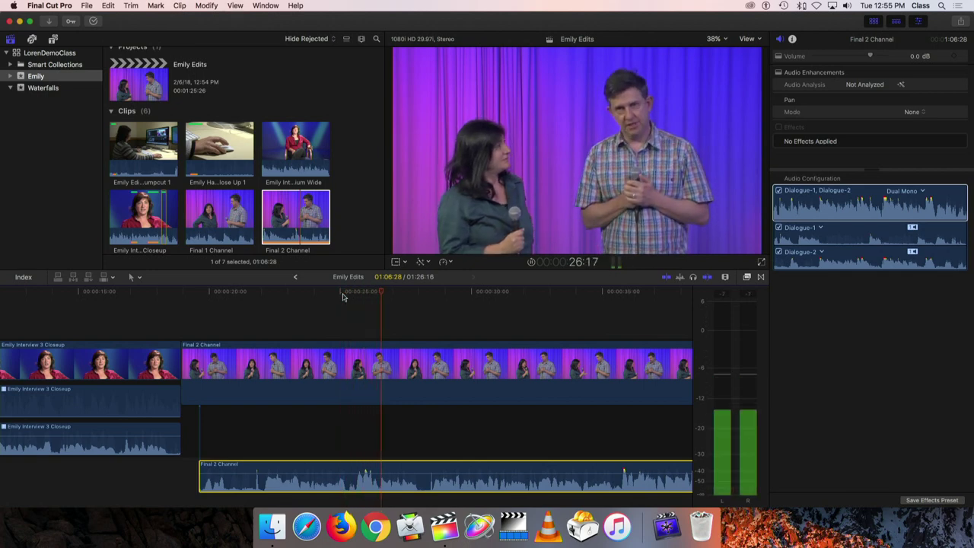